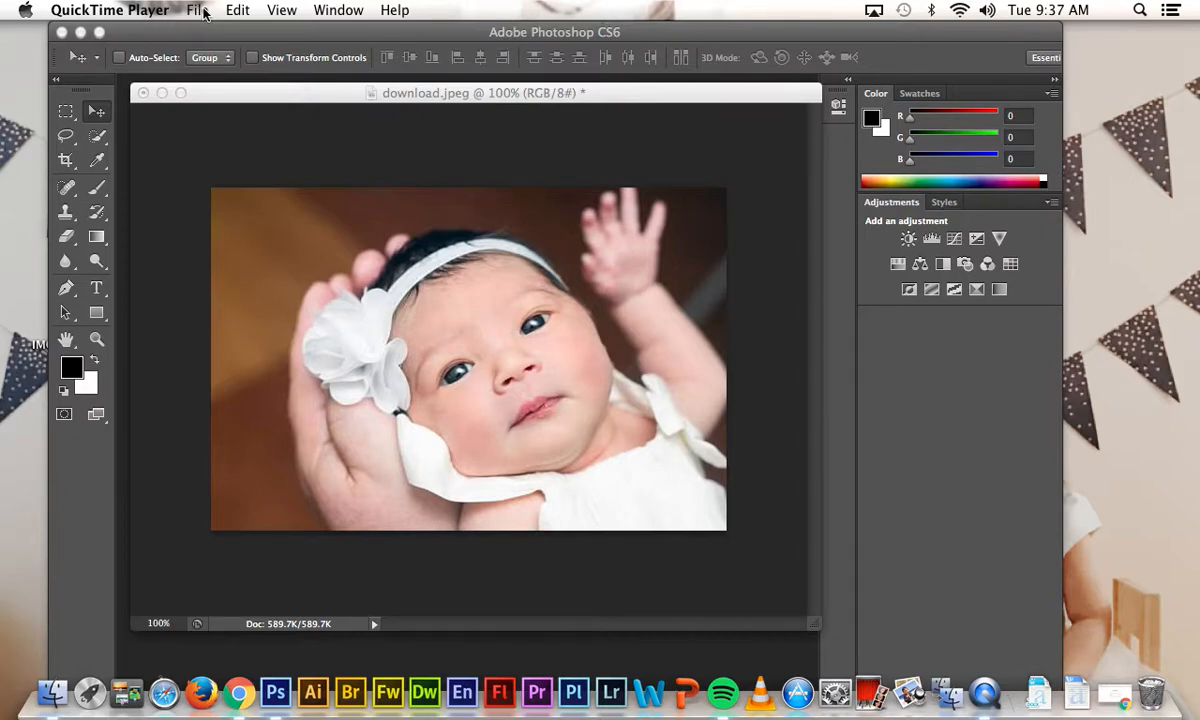
Switch to Photoshop and duplicate the Background layer as Background copy in download.jpeg.
left_click(160, 36)
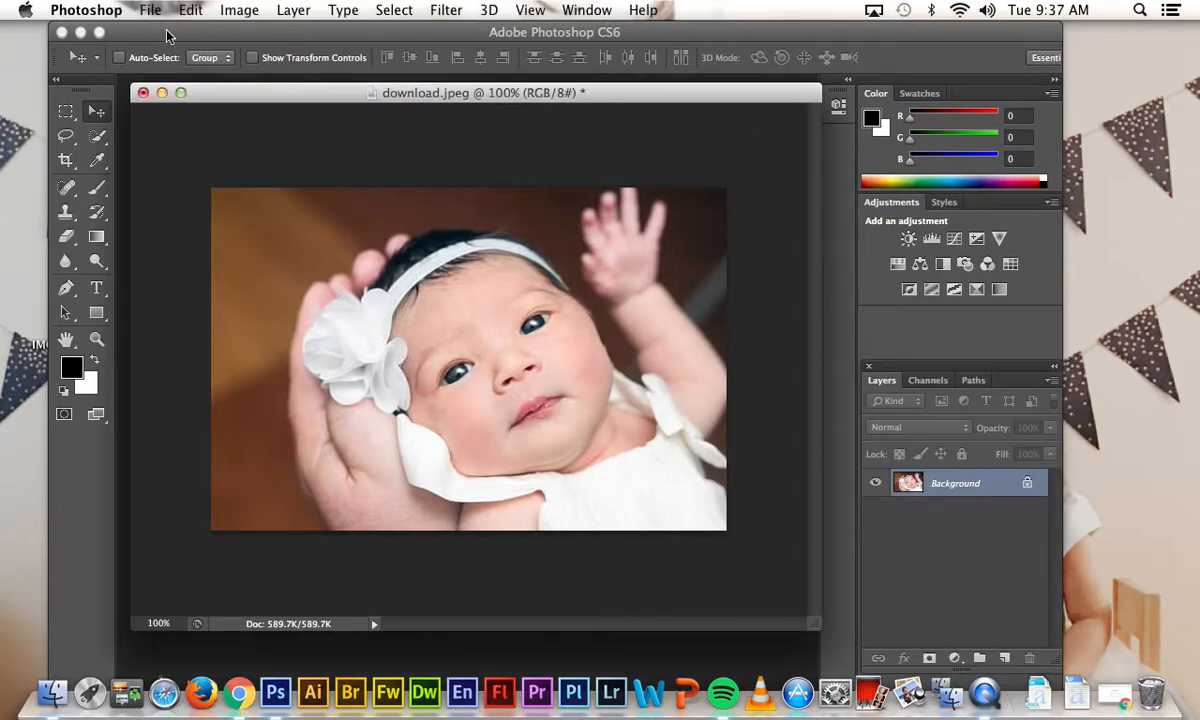
left_click(276, 14)
left_click(311, 55)
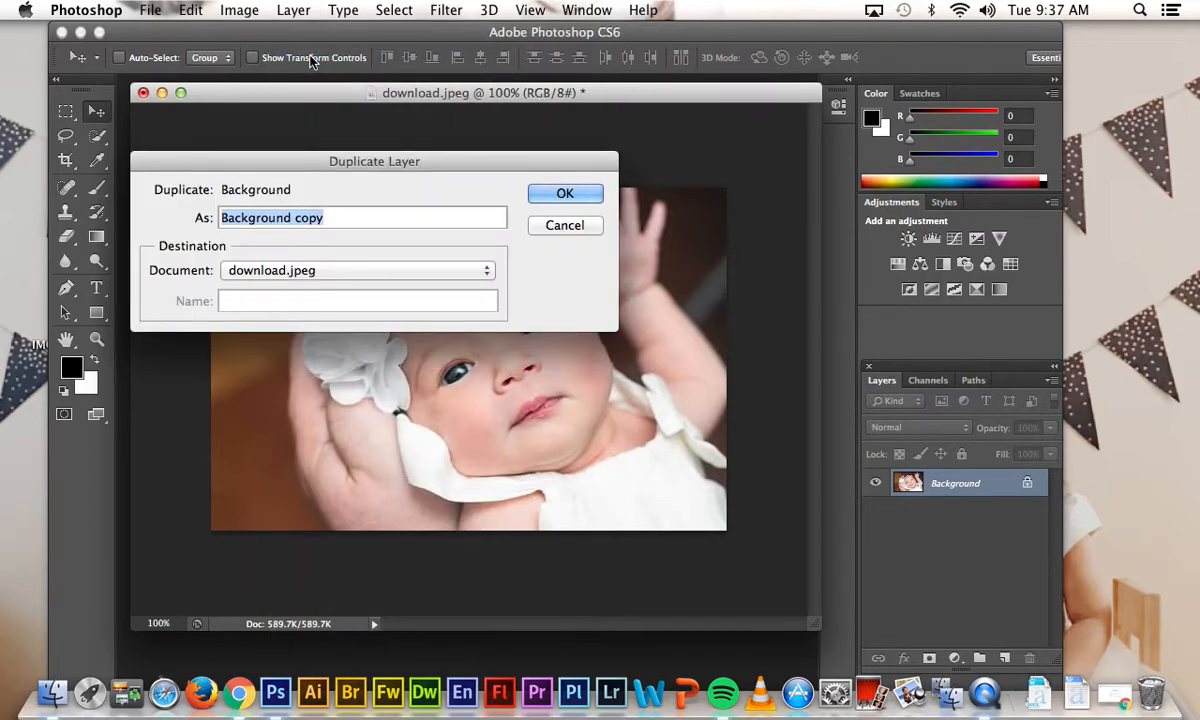
left_click(565, 196)
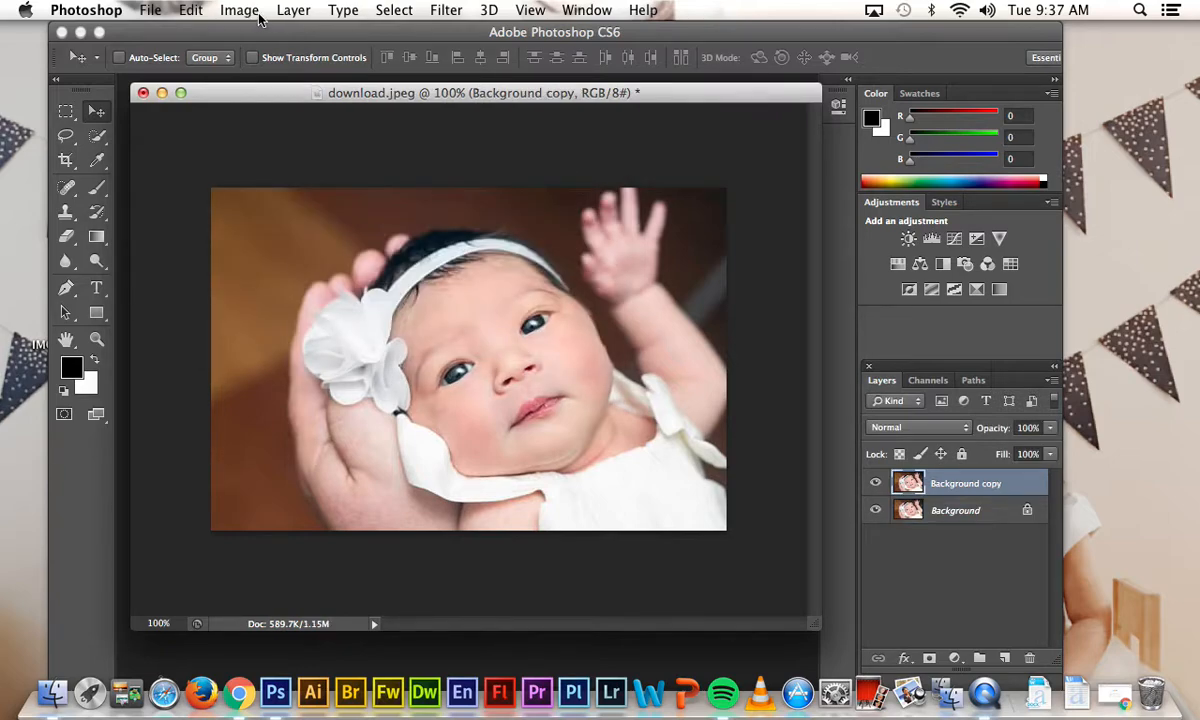
Duplicate the Background copy layer and rename the new top layer BW.
key("super+j")
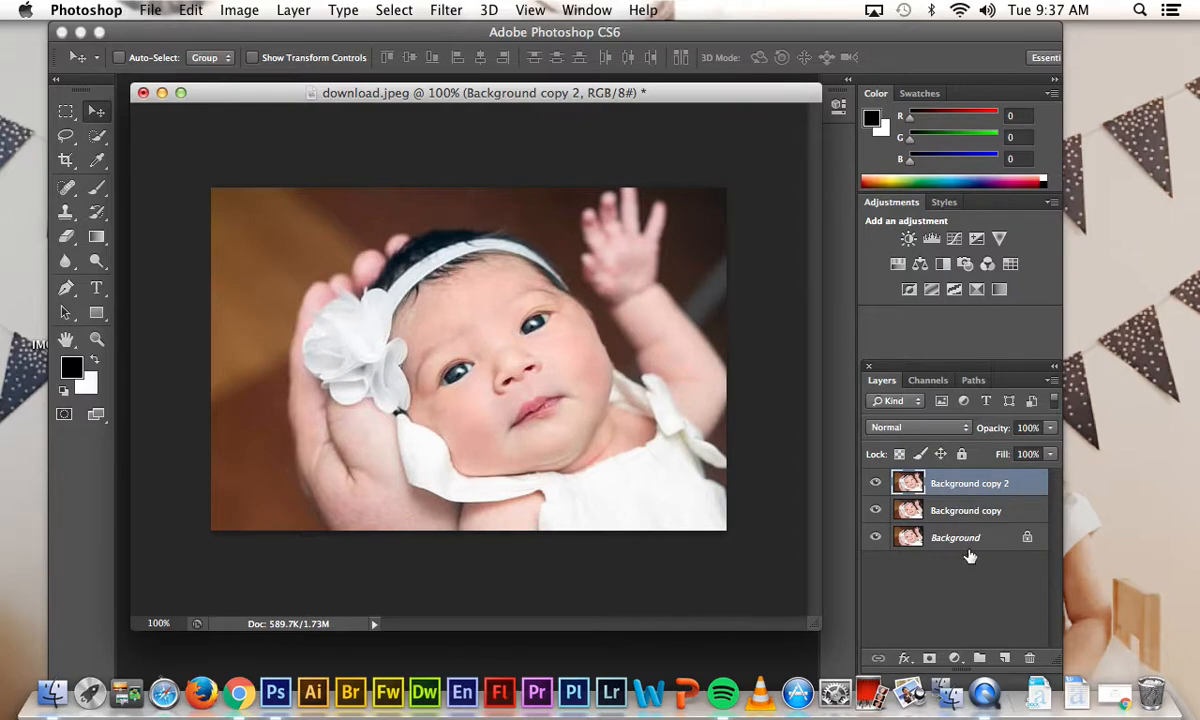
double_click(973, 484)
type("BW")
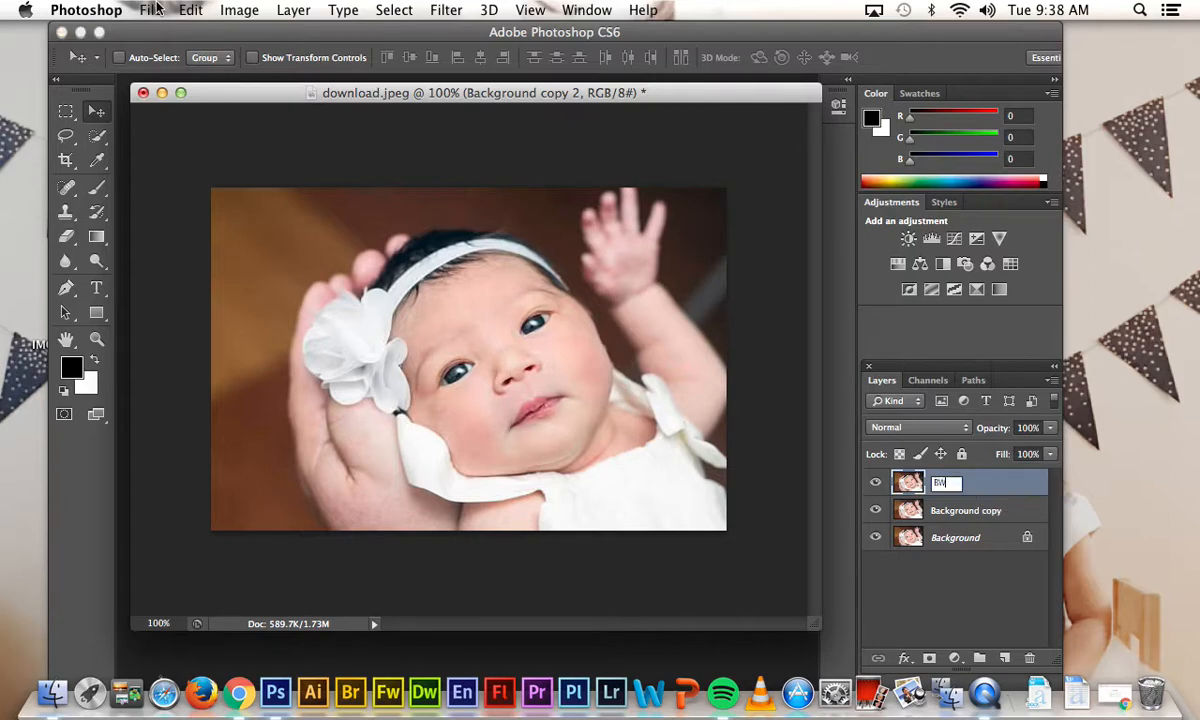
Apply a Black & White adjustment with the Default preset to the BW layer.
left_click(236, 11)
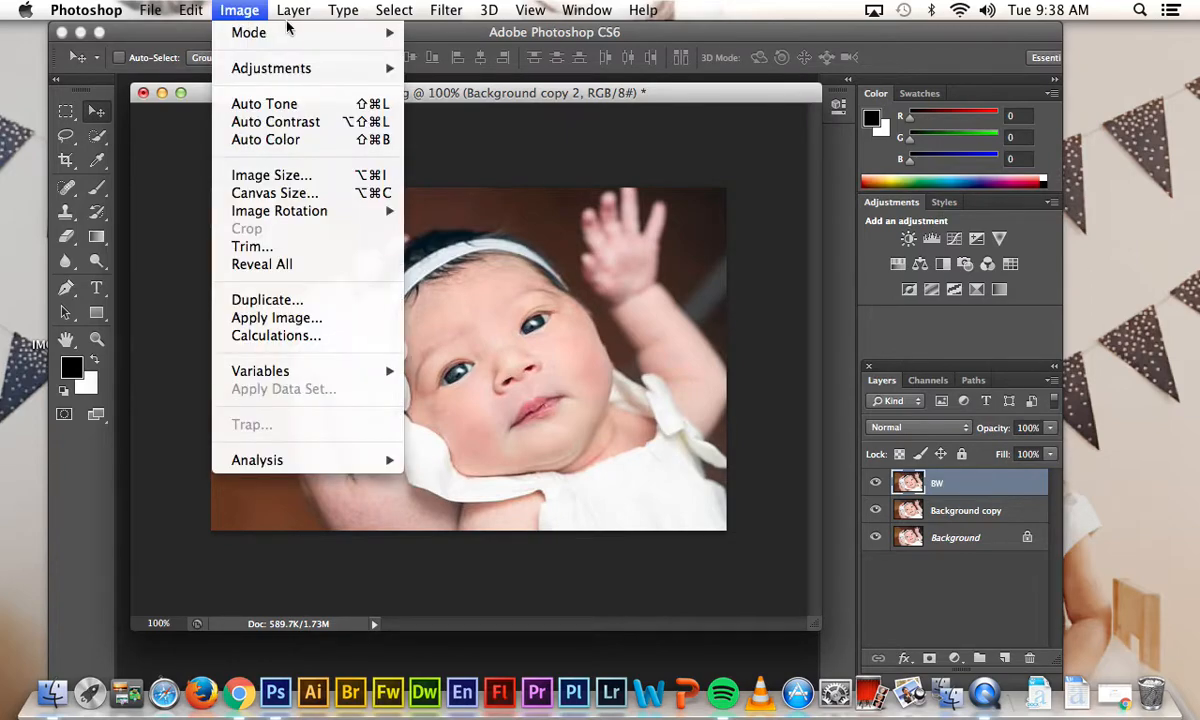
mouse_move(263, 72)
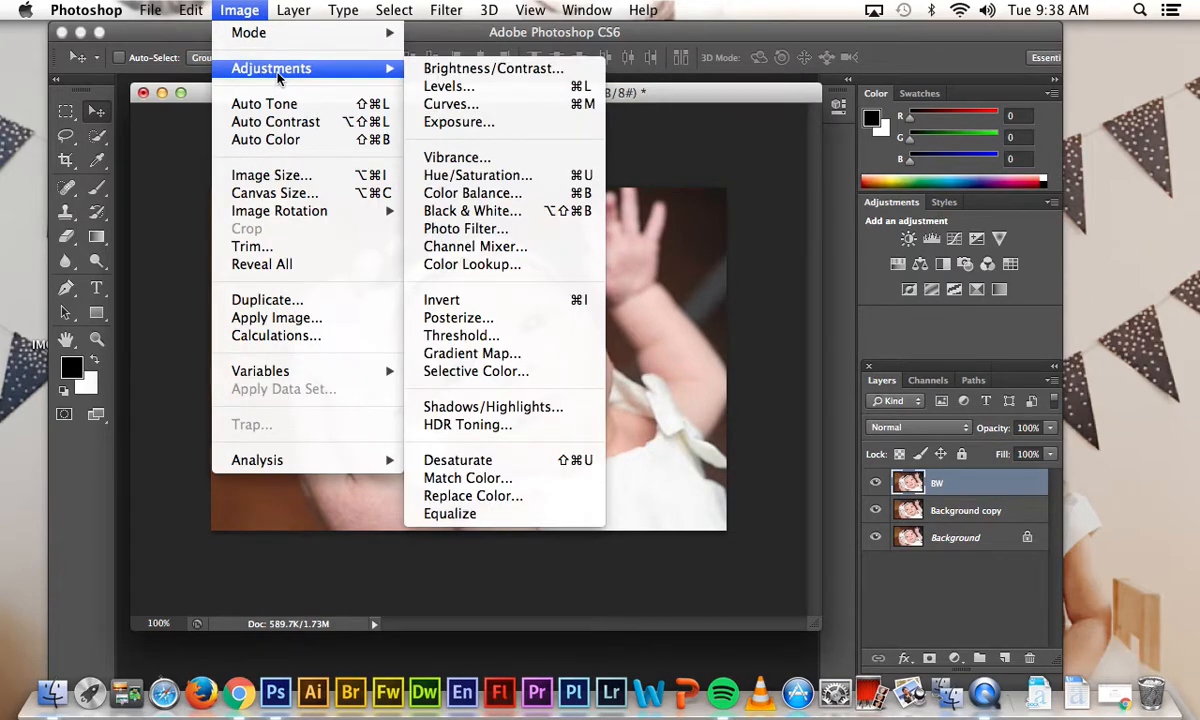
left_click(510, 211)
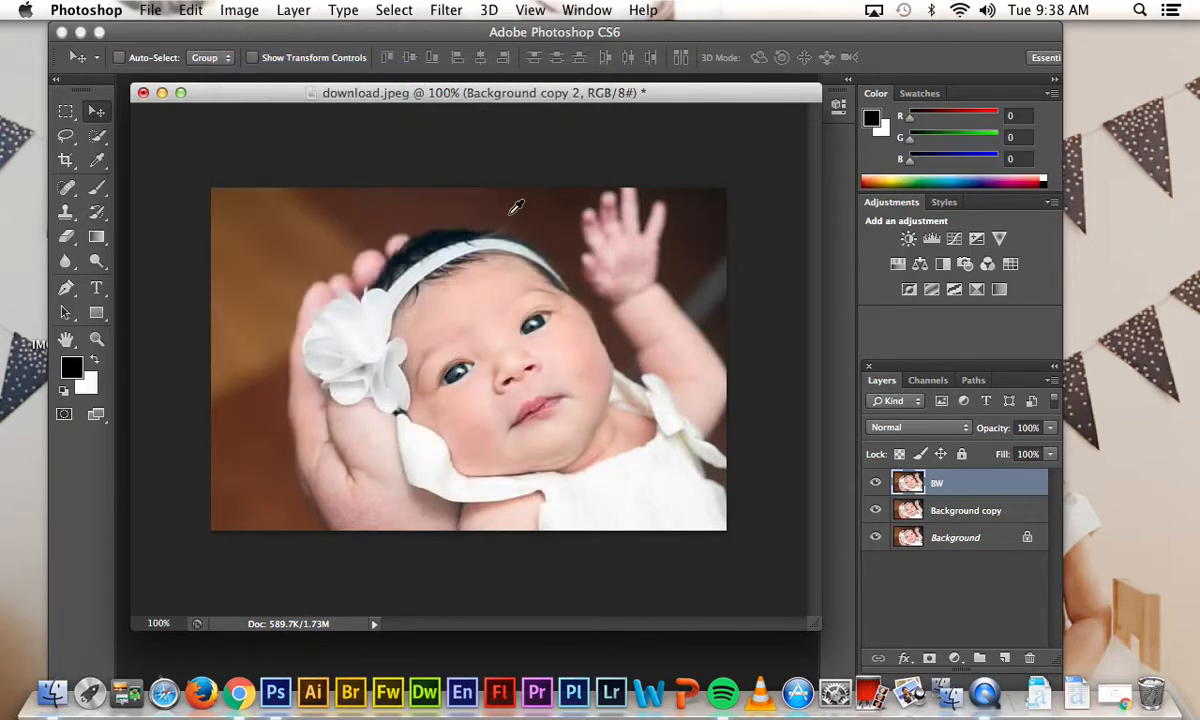
left_click_drag(510, 37, 722, 46)
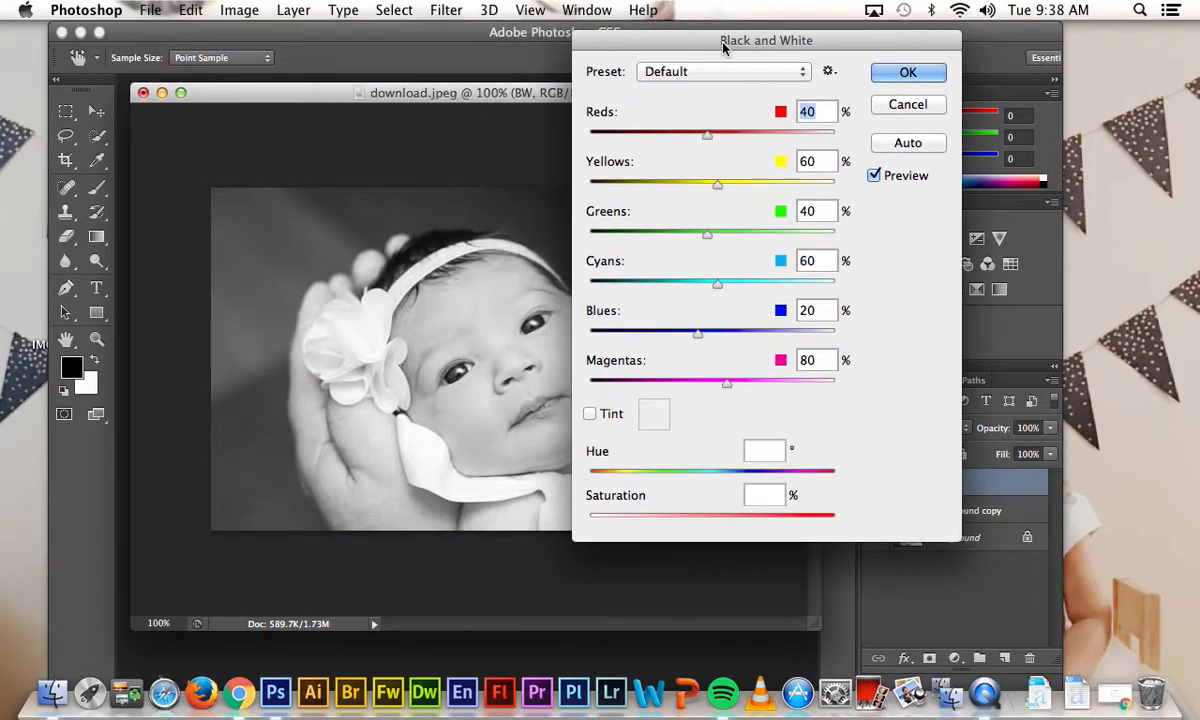
left_click(904, 73)
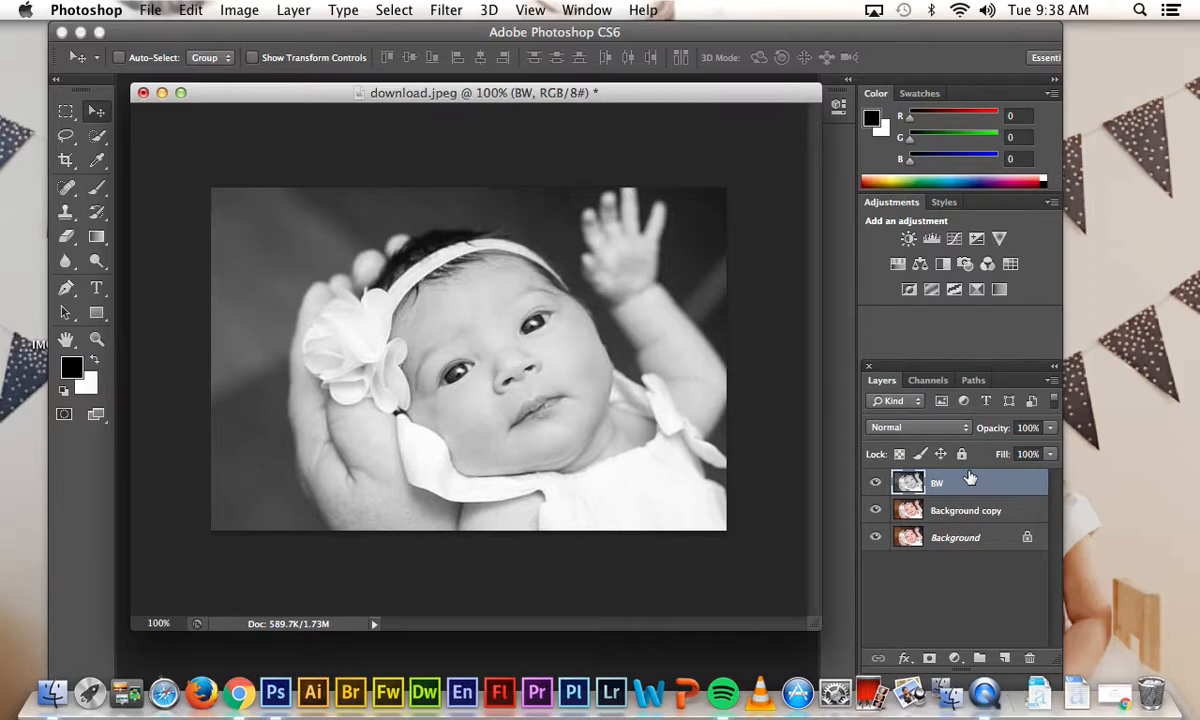
Add a white layer mask to the BW layer.
left_click(930, 660)
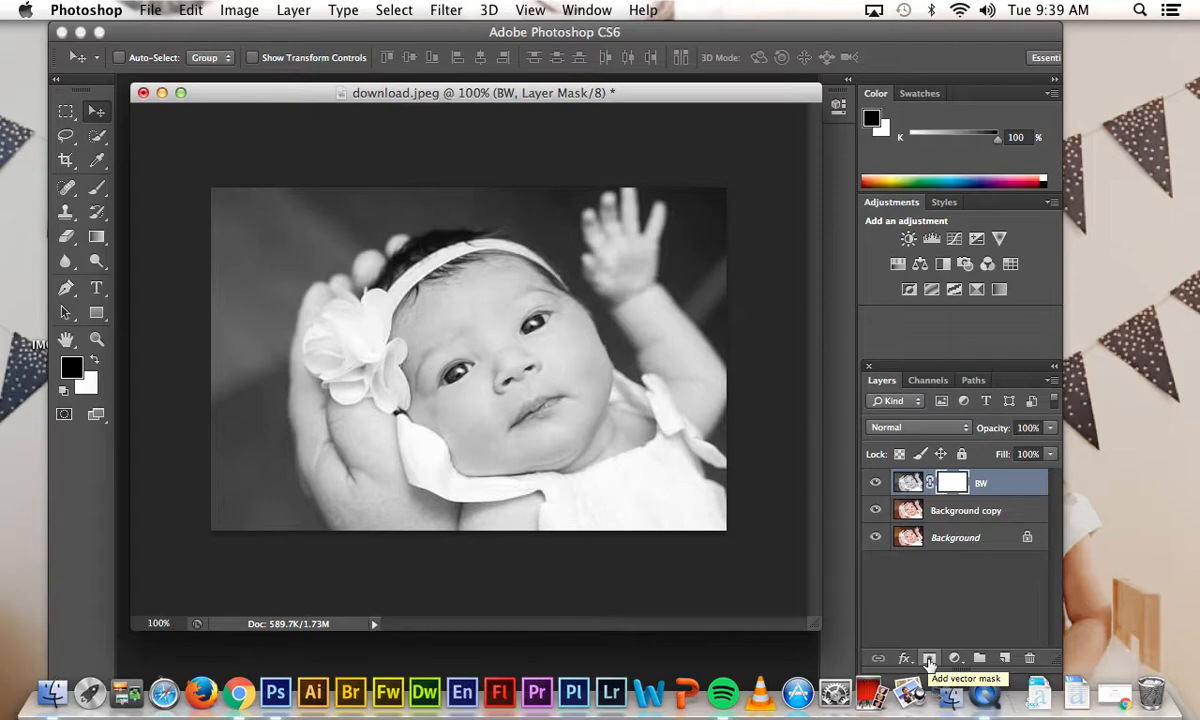
left_click_drag(994, 367, 793, 29)
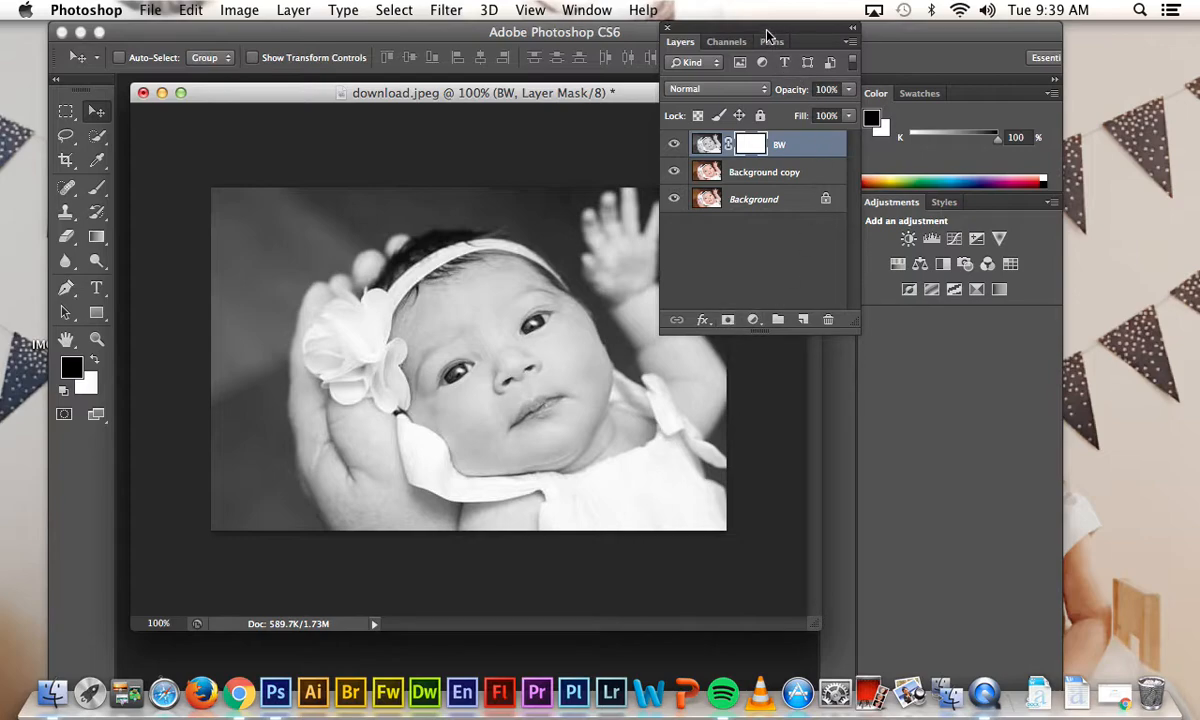
left_click_drag(766, 35, 955, 362)
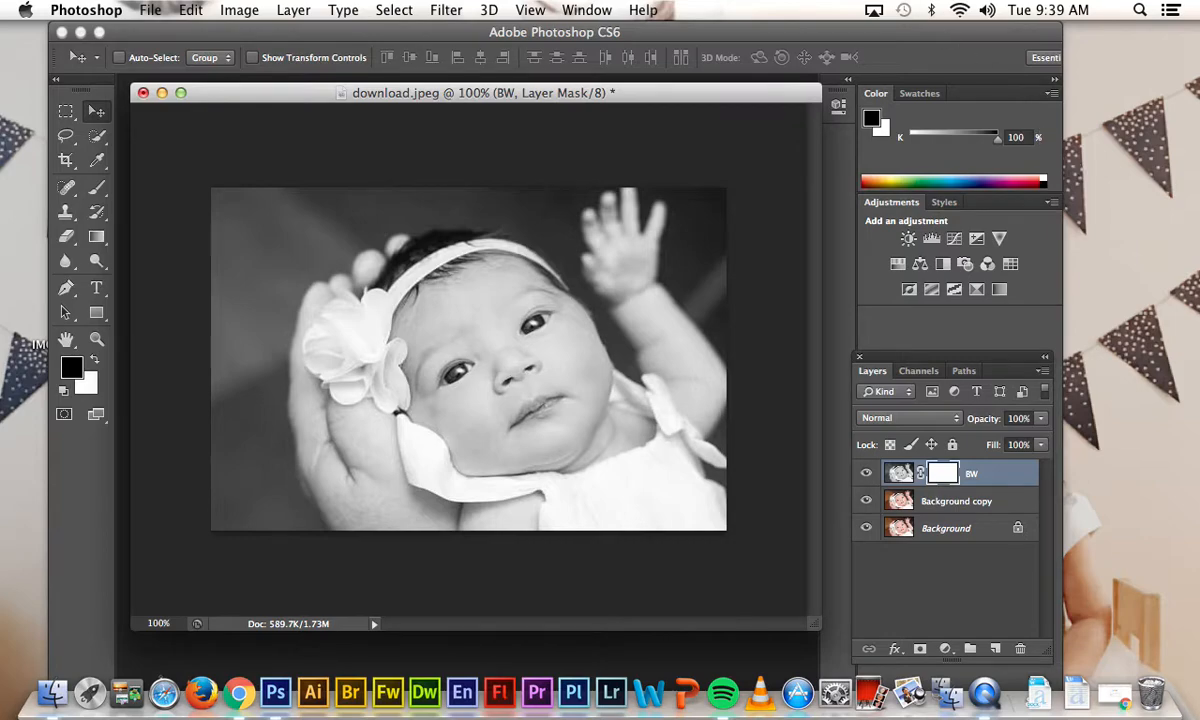
Activate the Brush tool and set the brush to 65 px size and 100% hardness.
left_click(107, 199)
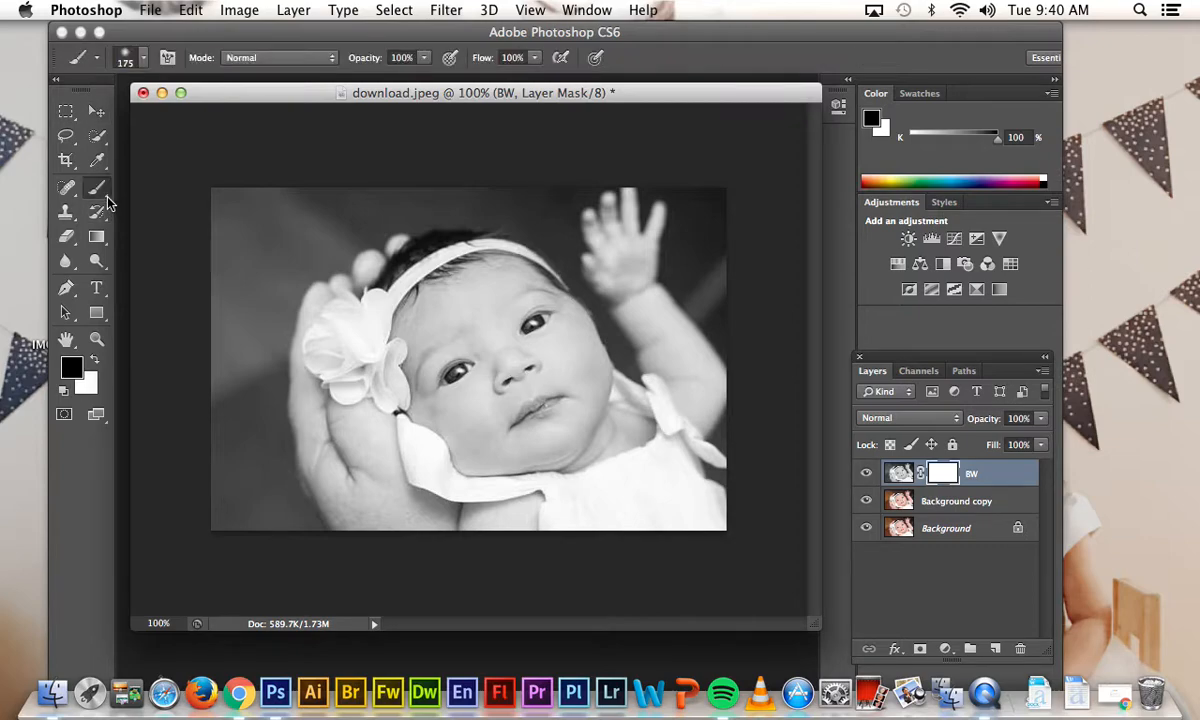
left_click(107, 199)
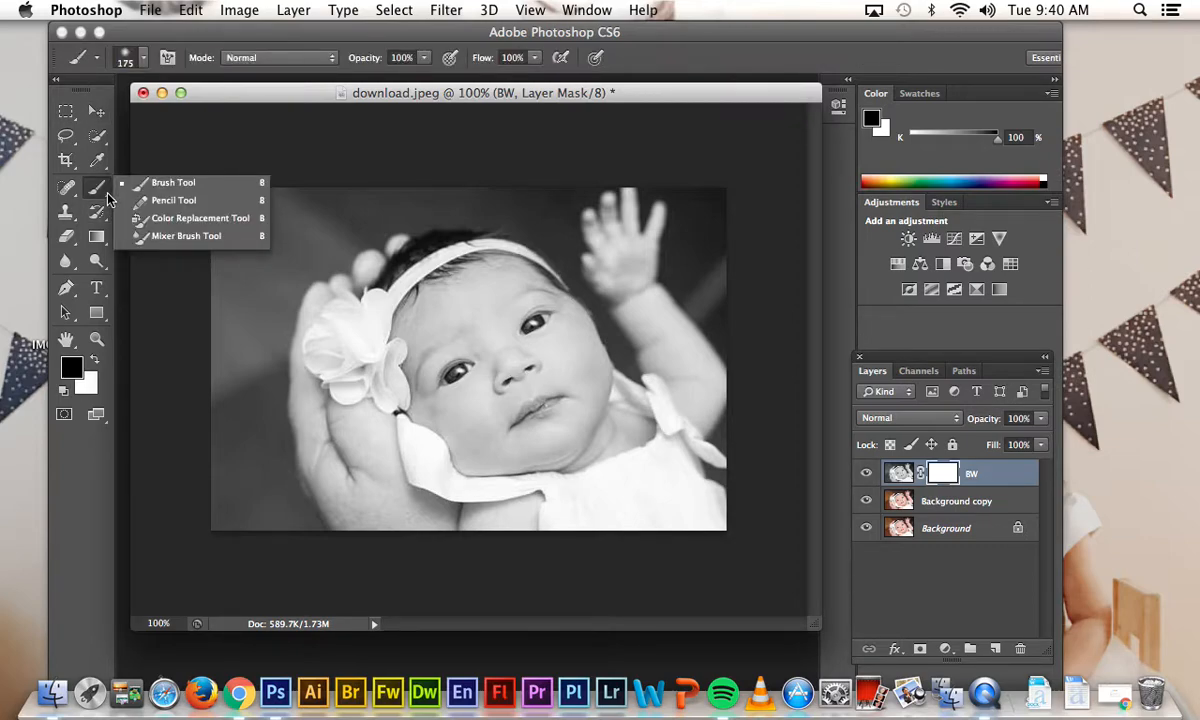
left_click(185, 186)
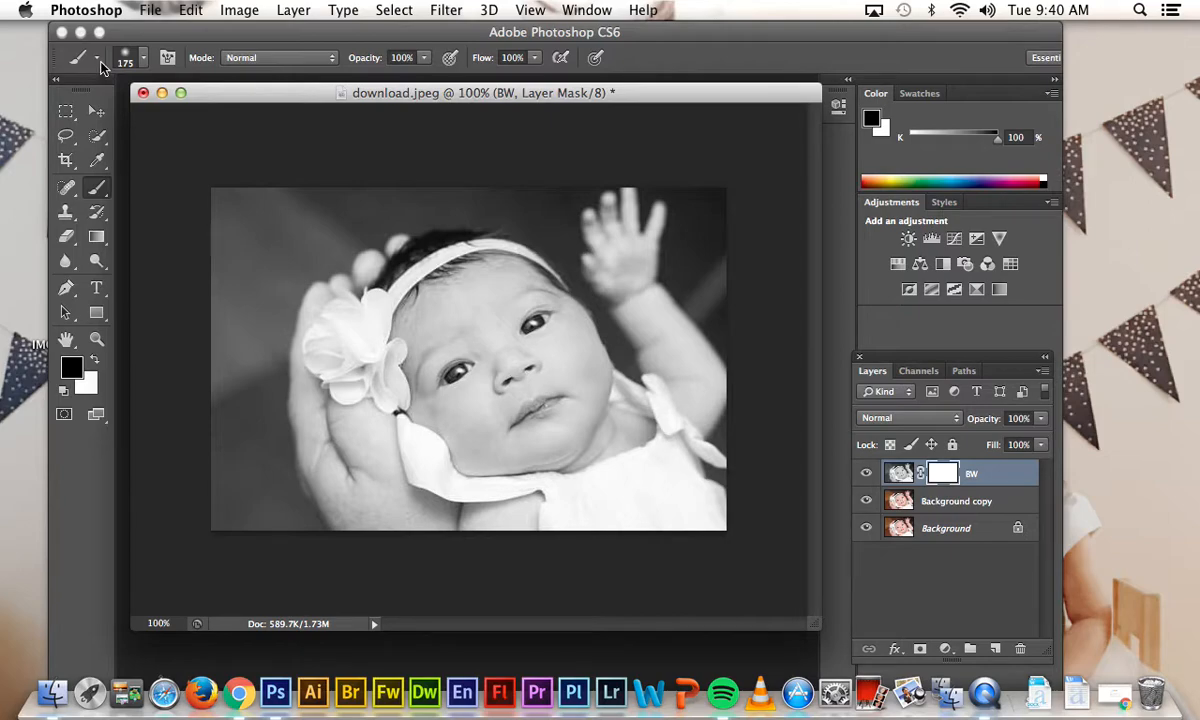
left_click(98, 60)
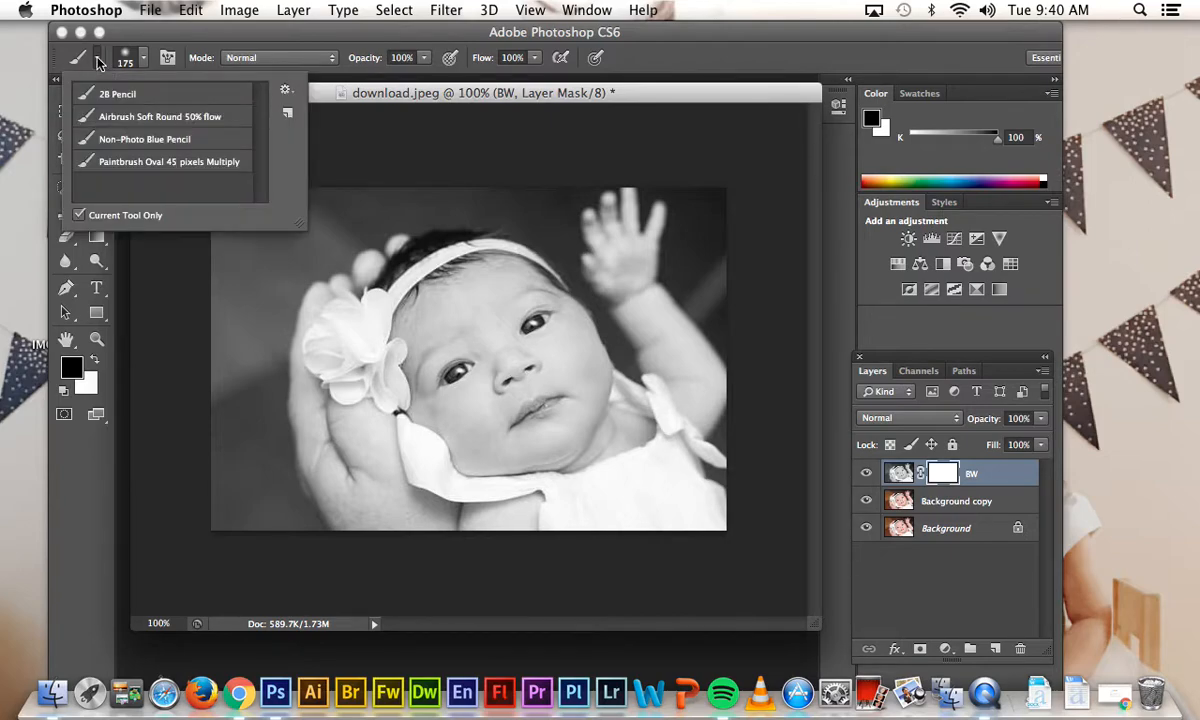
left_click(142, 58)
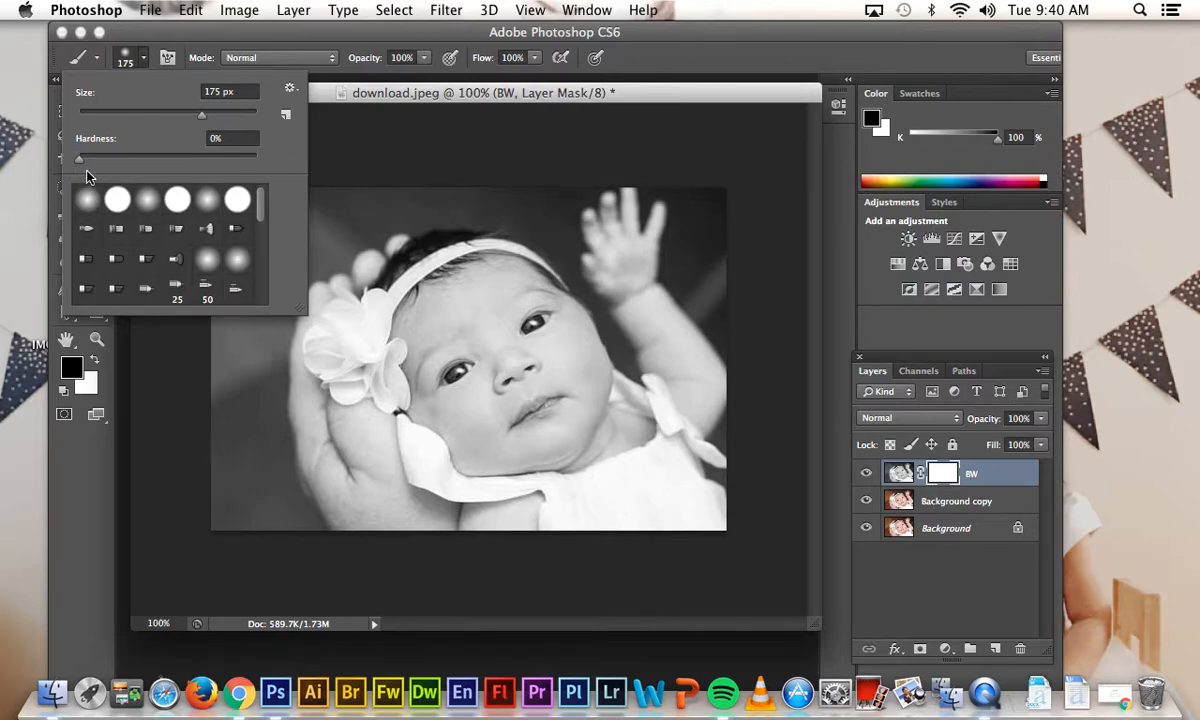
left_click_drag(80, 159, 256, 159)
scroll(252, 235, "down", 3)
scroll(250, 237, "up", 3)
left_click_drag(256, 158, 195, 168)
left_click_drag(203, 120, 116, 124)
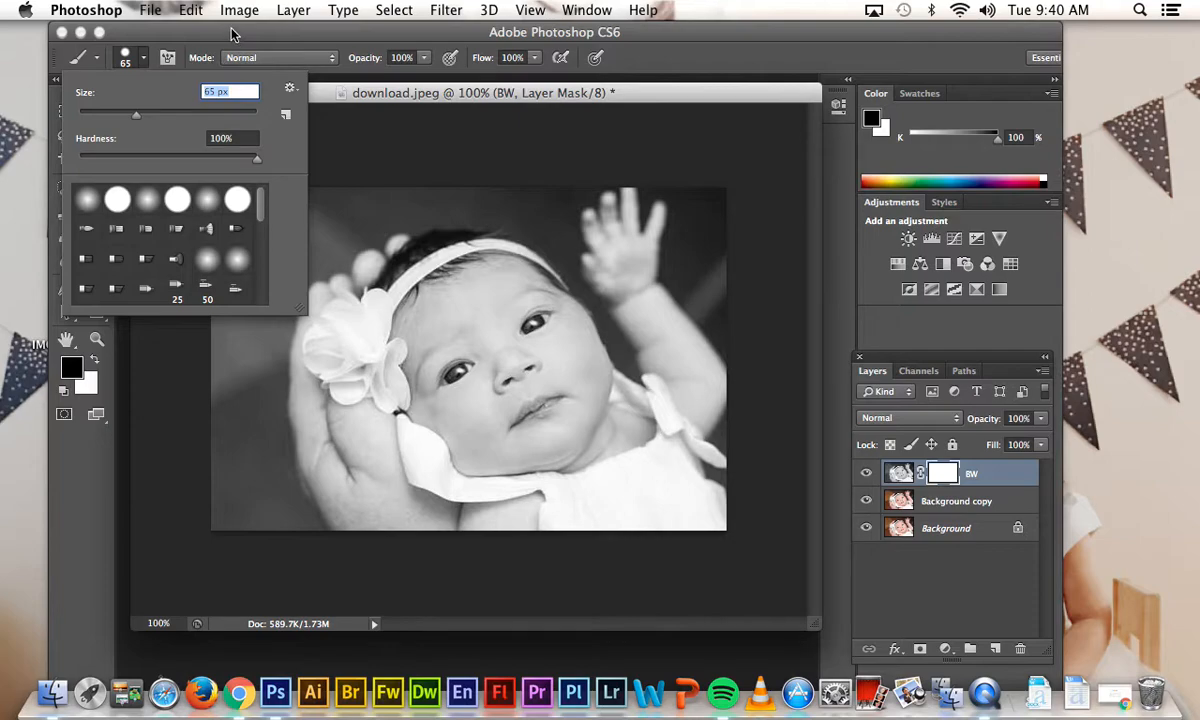
key("Return")
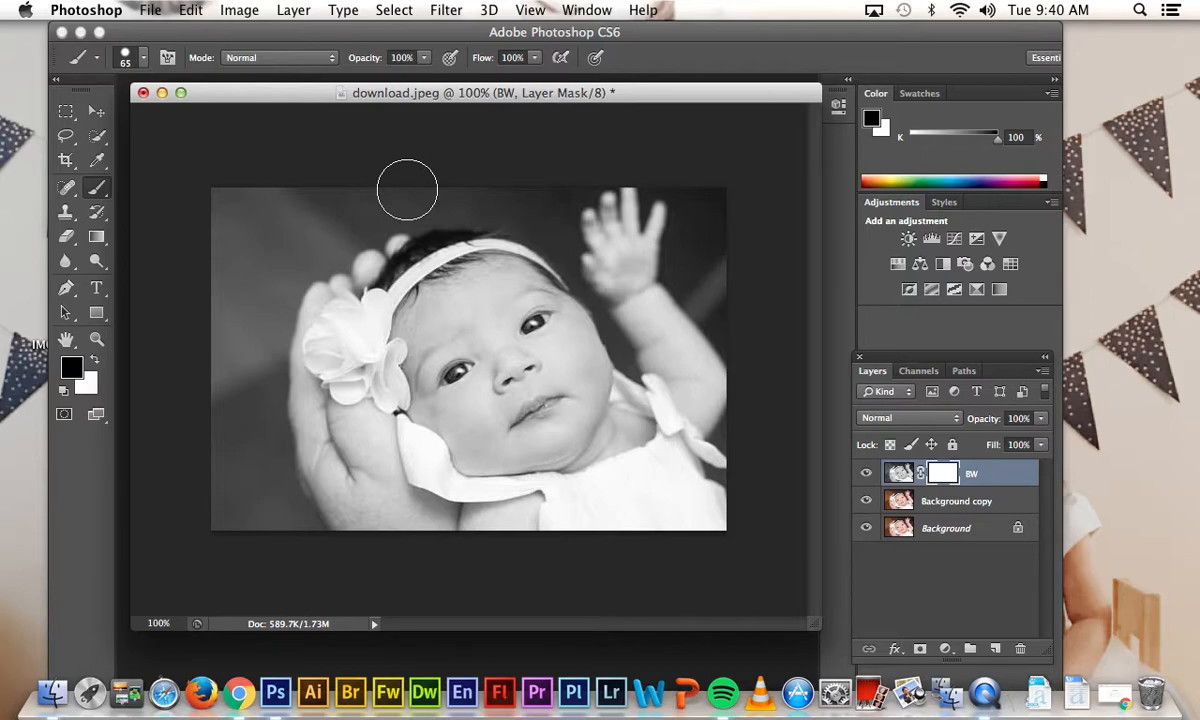
Reduce the brush size to 10 px.
key("bracketleft")
key("bracketleft")
key("bracketleft")
key("bracketleft")
key("bracketleft")
key("bracketleft")
key("bracketright")
key("bracketright")
key("bracketright")
key("bracketleft")
key("bracketleft")
key("bracketleft")
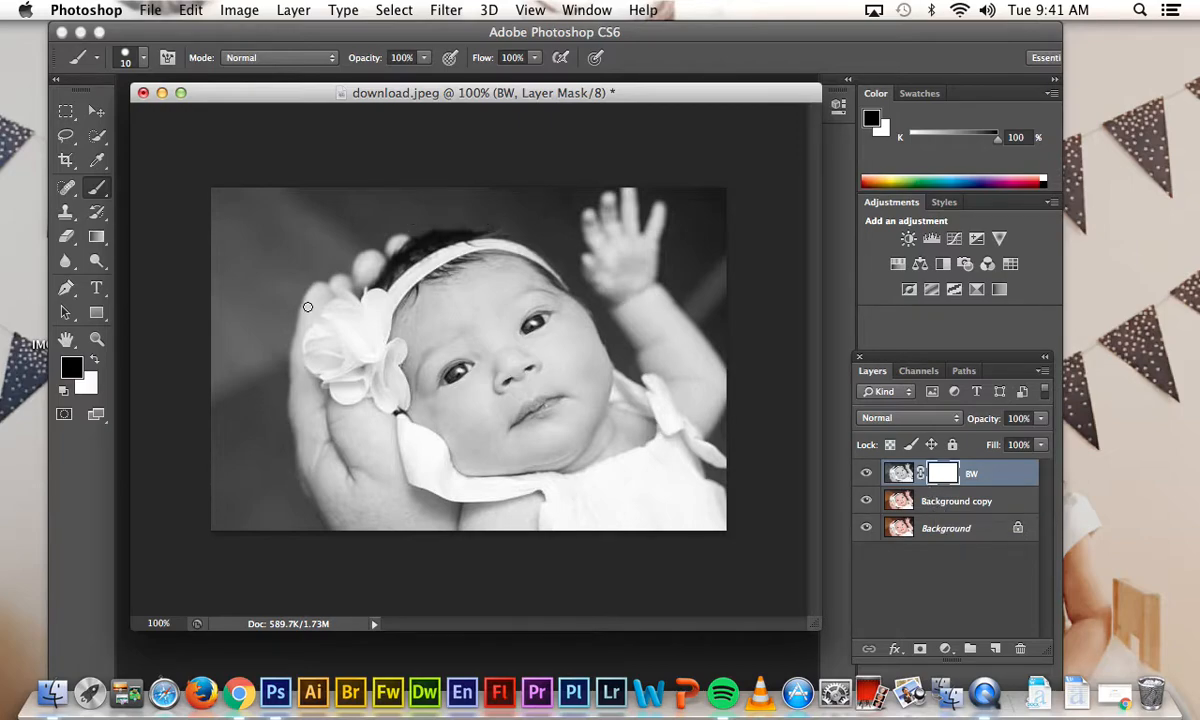
Swap the foreground and background colours back and forth, finishing with black as the foreground.
left_click(95, 362)
left_click(95, 360)
left_click(95, 360)
left_click(95, 360)
left_click(94, 360)
left_click(93, 362)
Make the BW layer's mask, rather than its image, the active target for painting.
left_click_drag(1005, 363, 930, 35)
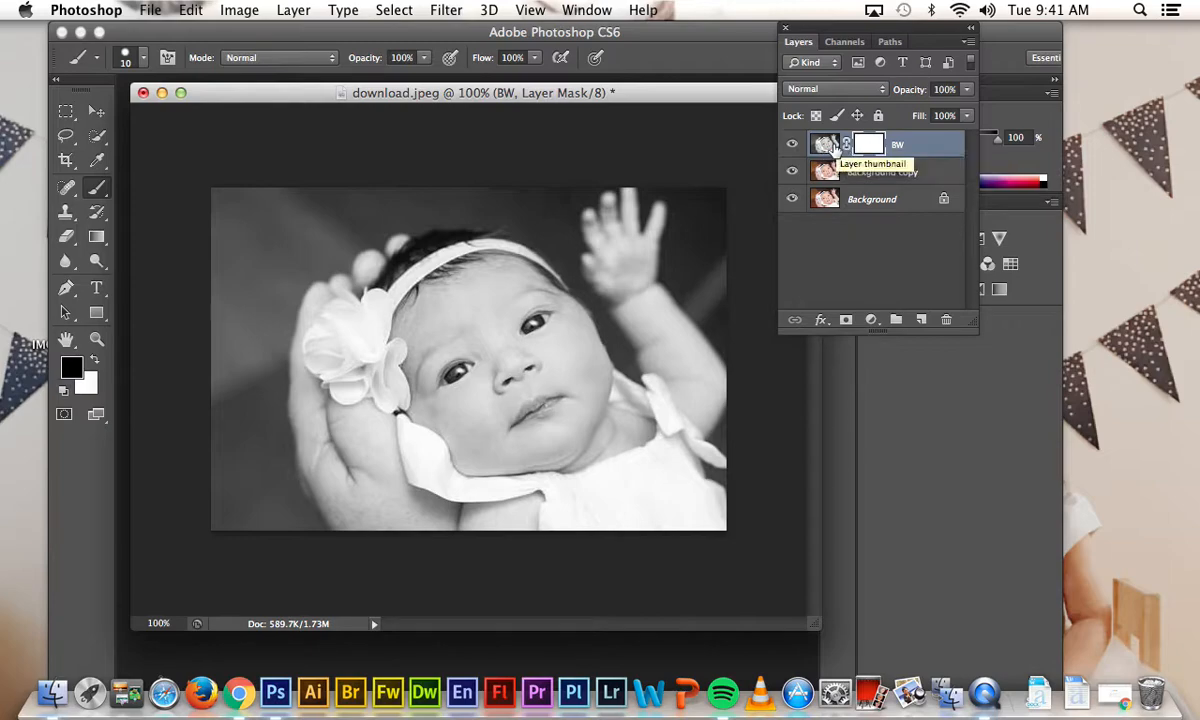
left_click(825, 146)
left_click(860, 146)
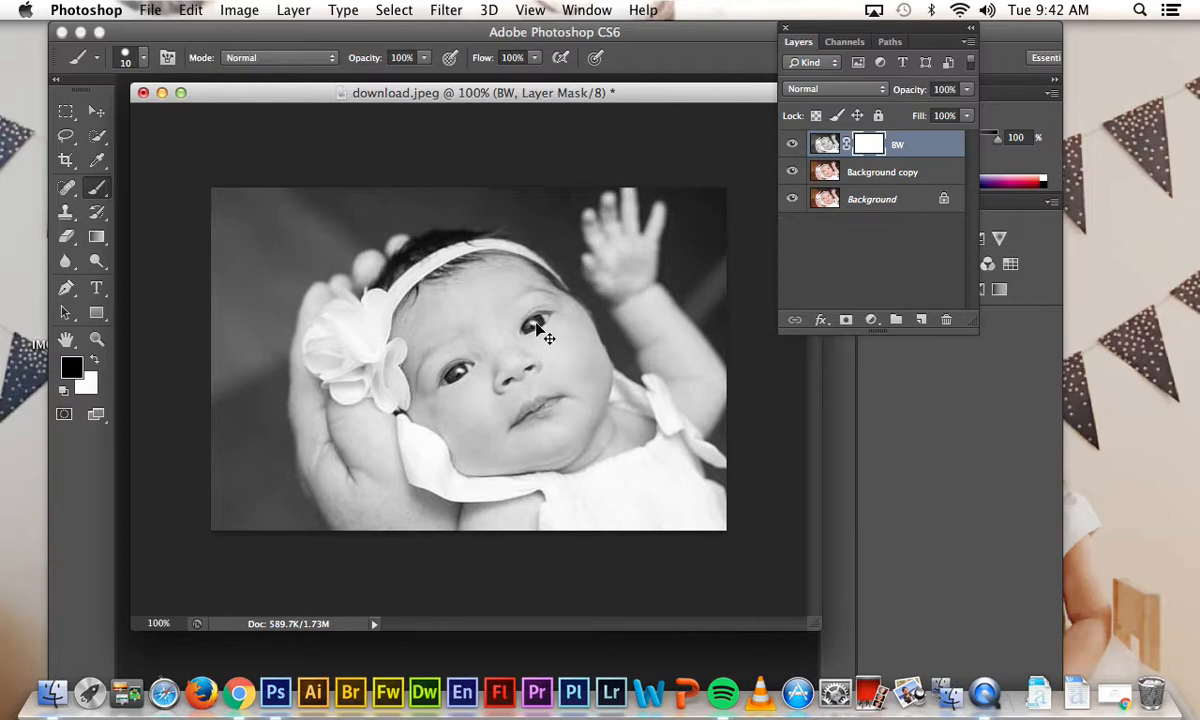
Set the brush to 8 px and its opacity to 97% for work on the eye nearer the raised hand.
key("super+equal")
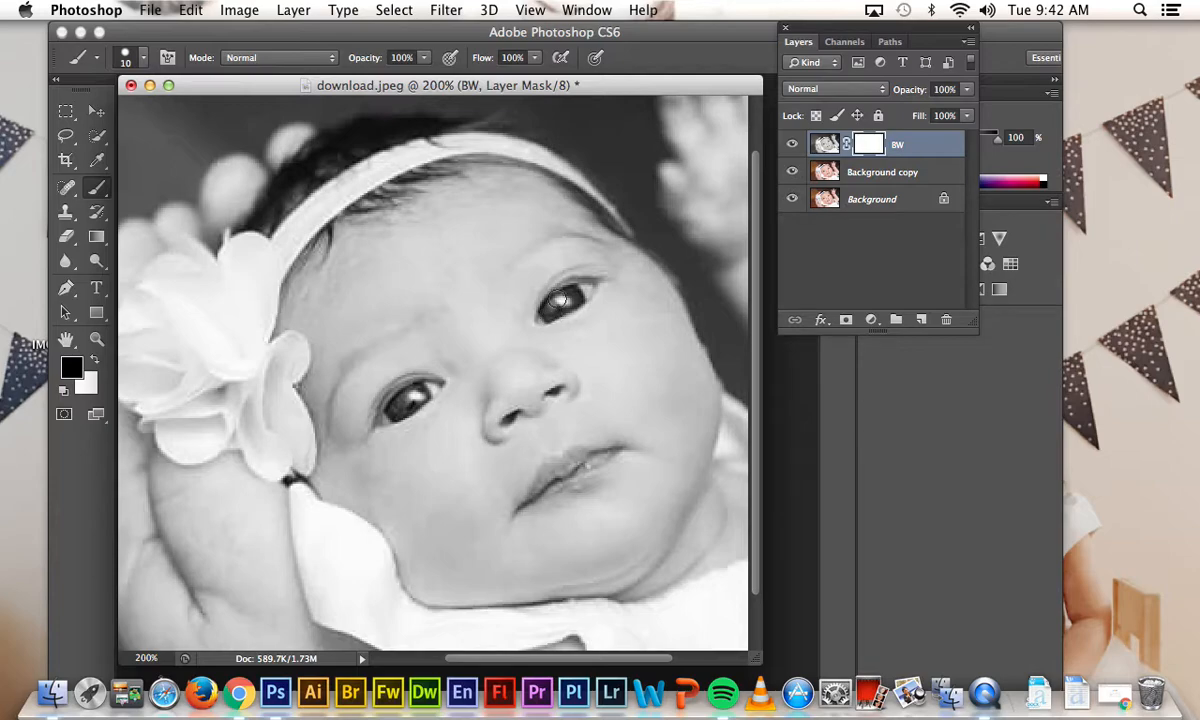
left_click_drag(533, 275, 428, 300)
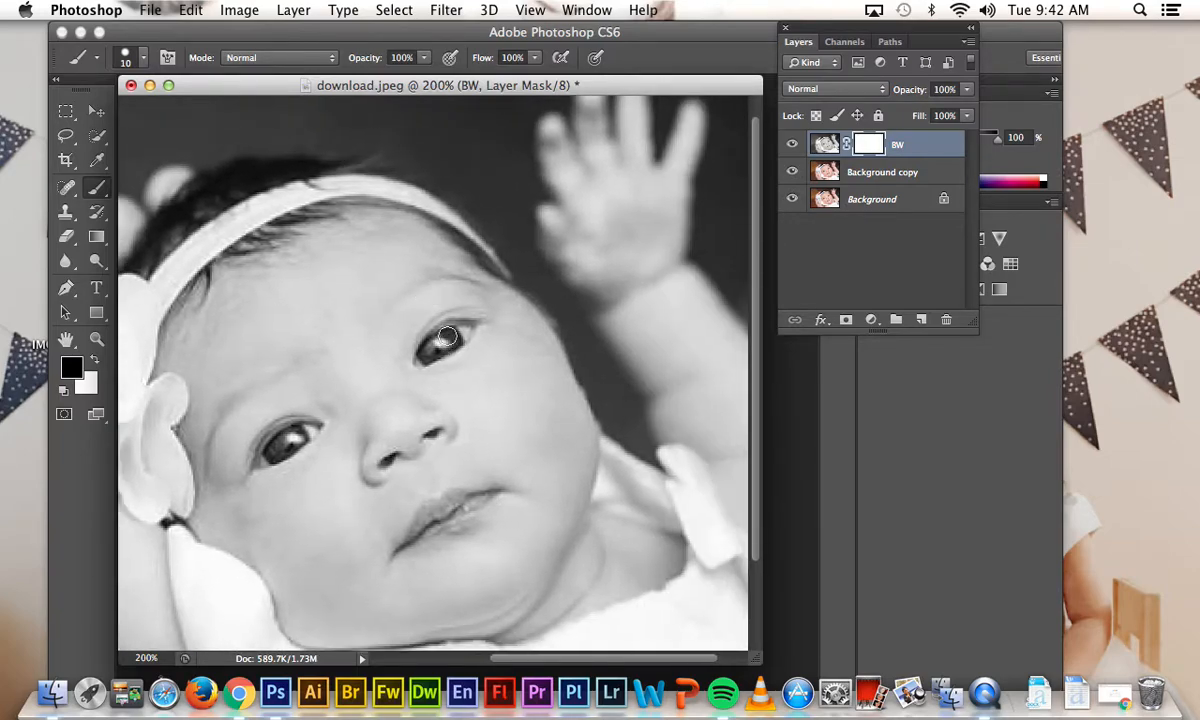
key("bracketleft")
key("bracketleft")
left_click(424, 58)
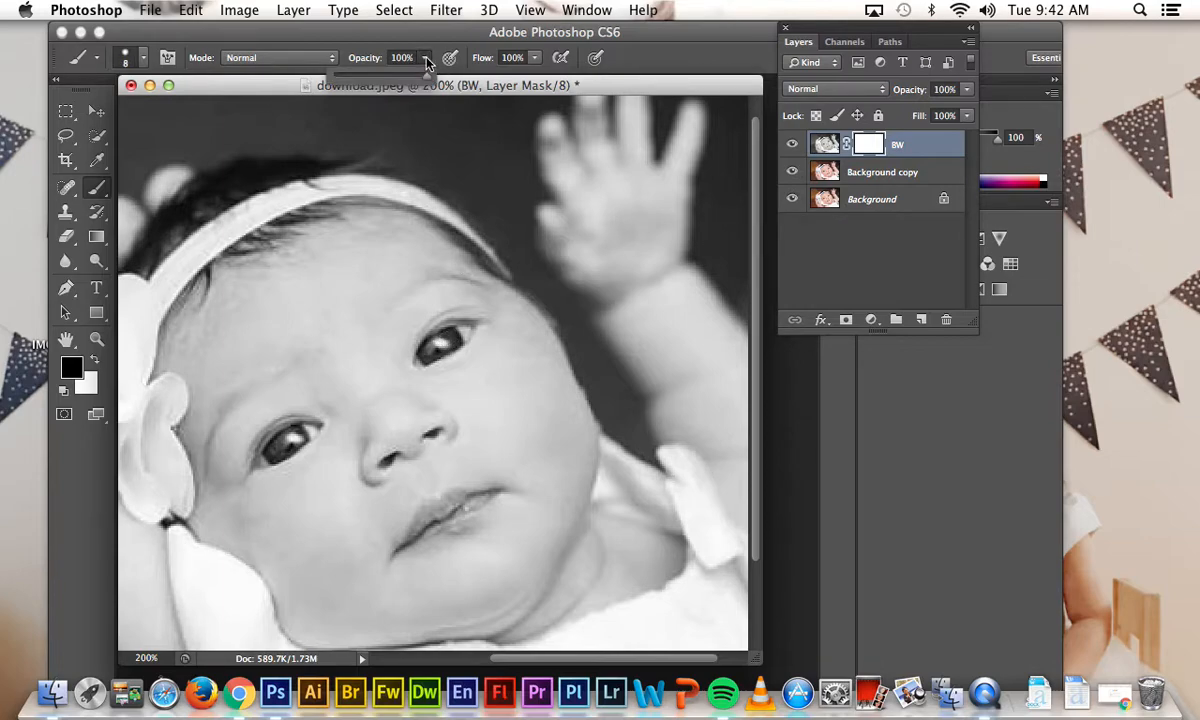
mouse_move(427, 78)
left_mouse_down()
mouse_move(418, 90)
mouse_move(428, 94)
left_mouse_up()
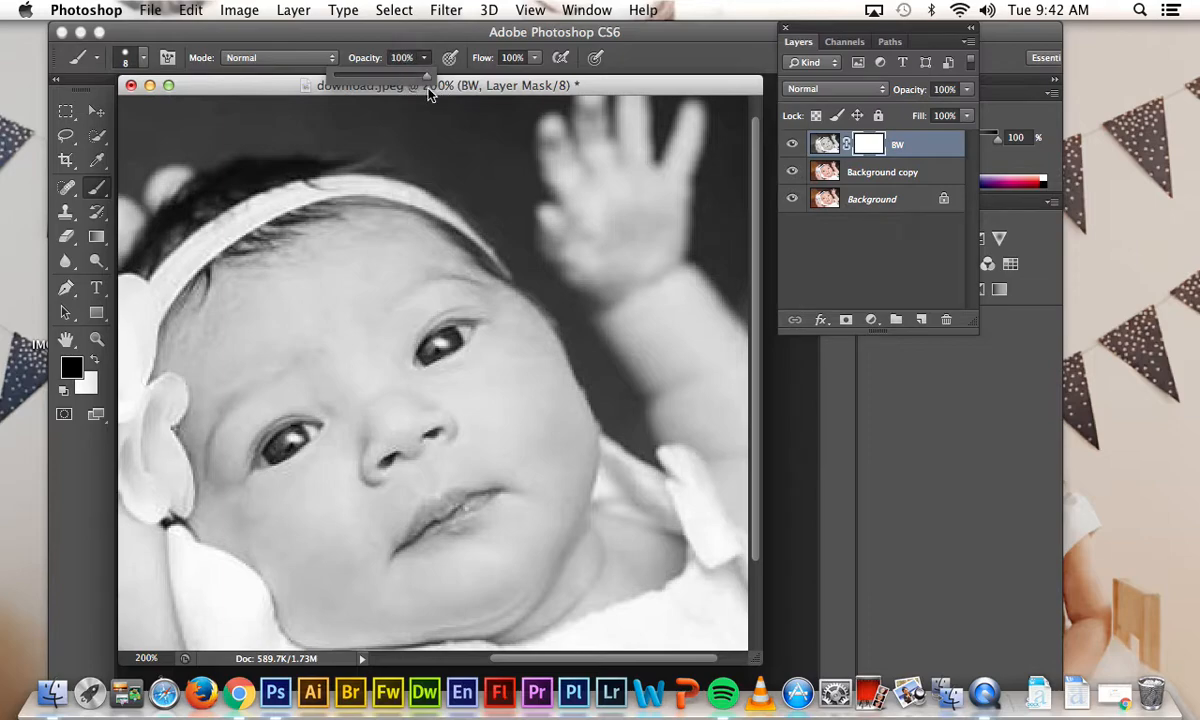
Paint black on the mask over the iris nearer the raised hand to restore its colour, and reduce the brush to 3 px.
left_click(447, 338)
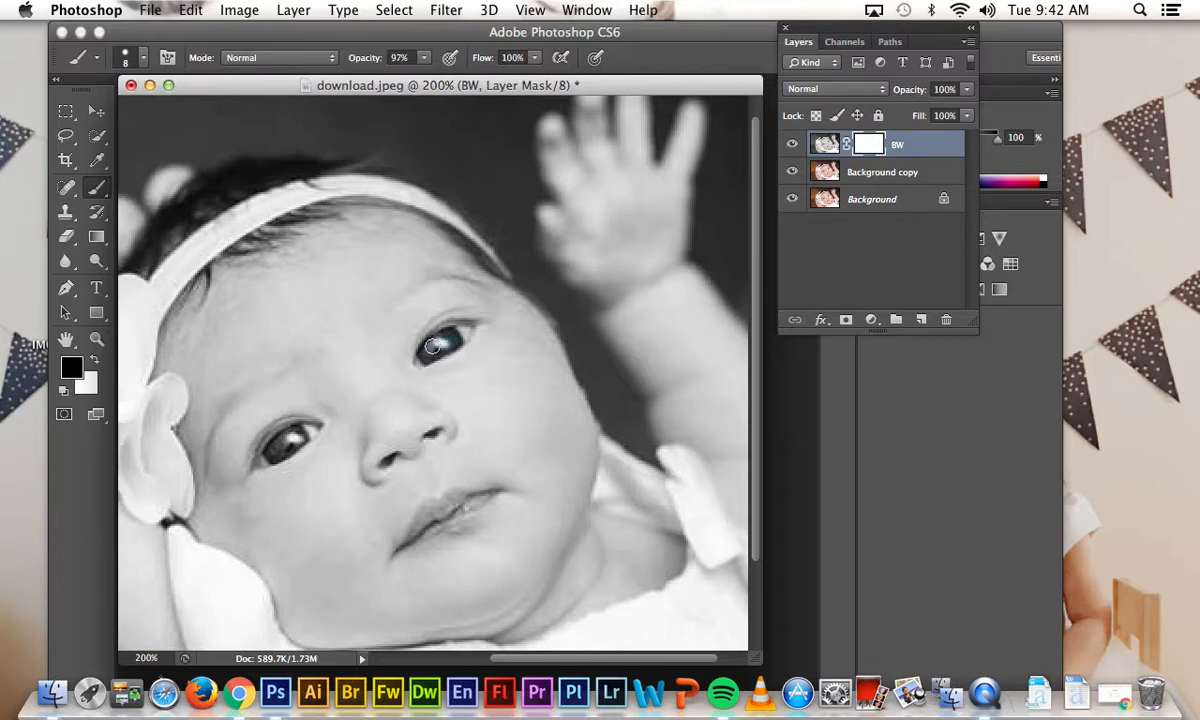
left_click_drag(443, 338, 442, 344)
key("super+plus")
key("super+plus")
key("bracketleft")
key("bracketleft")
key("bracketleft")
key("bracketleft")
key("bracketleft")
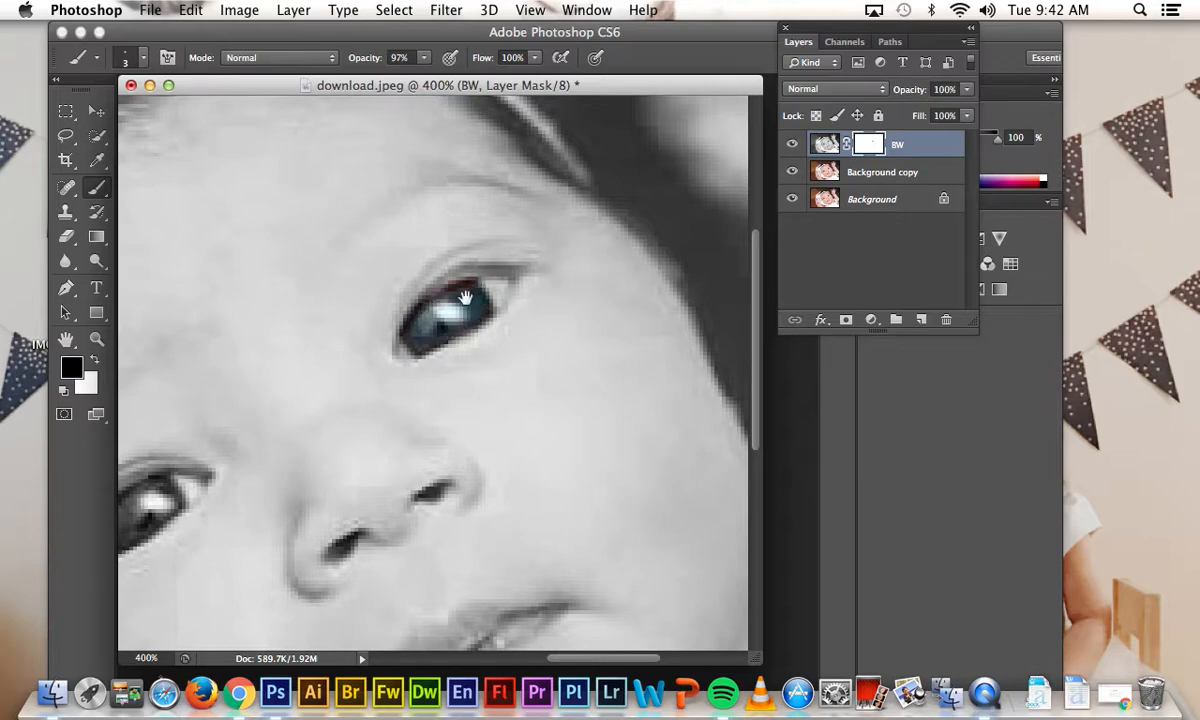
Paint black on the mask over the iris of the eye nearer the flower to restore its colour.
mouse_move(338, 371)
left_mouse_down()
mouse_move(562, 257)
mouse_move(604, 252)
left_mouse_up()
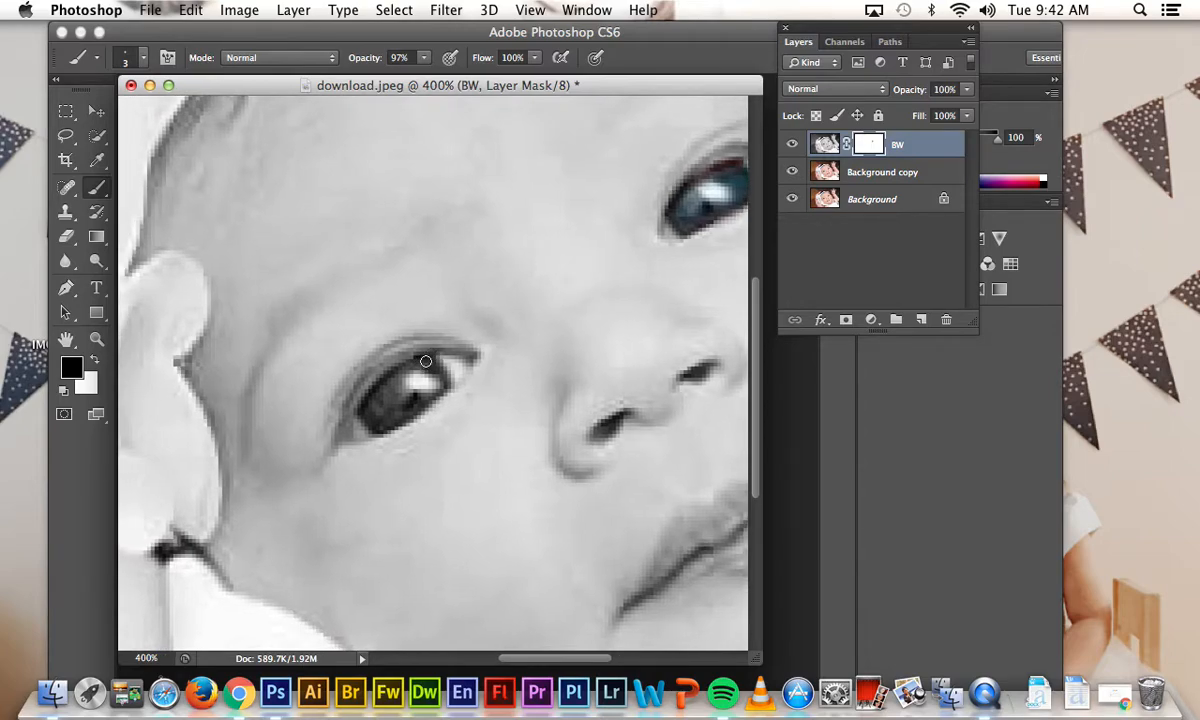
mouse_move(403, 418)
left_mouse_down()
mouse_move(420, 352)
mouse_move(368, 370)
mouse_move(418, 380)
mouse_move(356, 379)
mouse_move(385, 375)
mouse_move(397, 357)
mouse_move(384, 395)
left_mouse_up()
left_click(427, 397)
key("v")
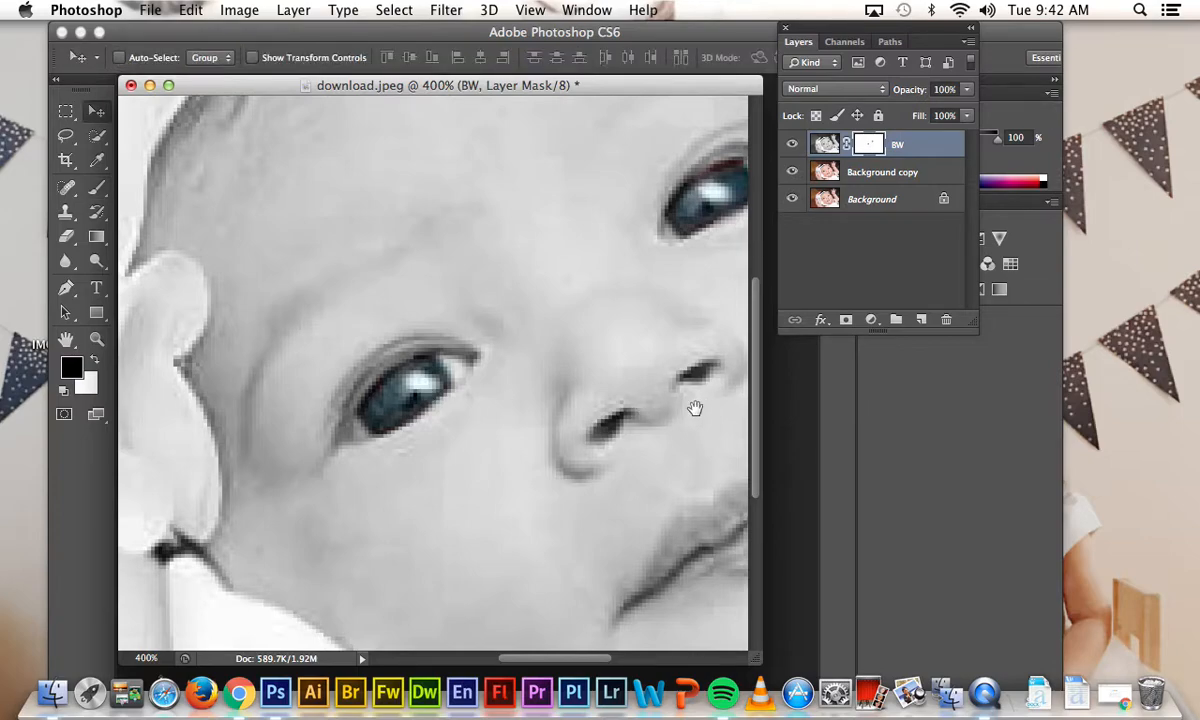
Paint black on the BW mask with the Brush tool over the baby's upper and lower lips to restore their colour.
left_click_drag(686, 420, 496, 342)
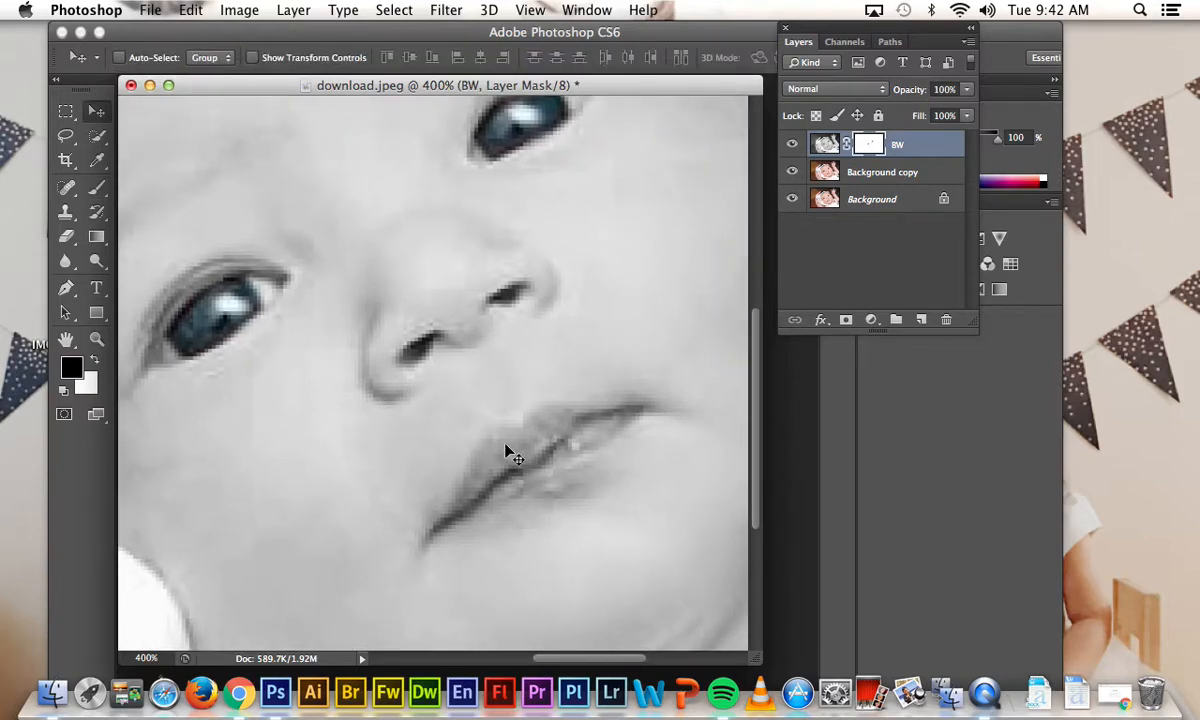
left_click(96, 186)
mouse_move(518, 445)
left_mouse_down()
mouse_move(474, 467)
mouse_move(553, 411)
mouse_move(627, 411)
mouse_move(528, 445)
mouse_move(542, 422)
mouse_move(578, 419)
mouse_move(551, 419)
mouse_move(535, 442)
mouse_move(498, 451)
mouse_move(465, 494)
mouse_move(477, 473)
mouse_move(473, 484)
mouse_move(524, 459)
left_mouse_up()
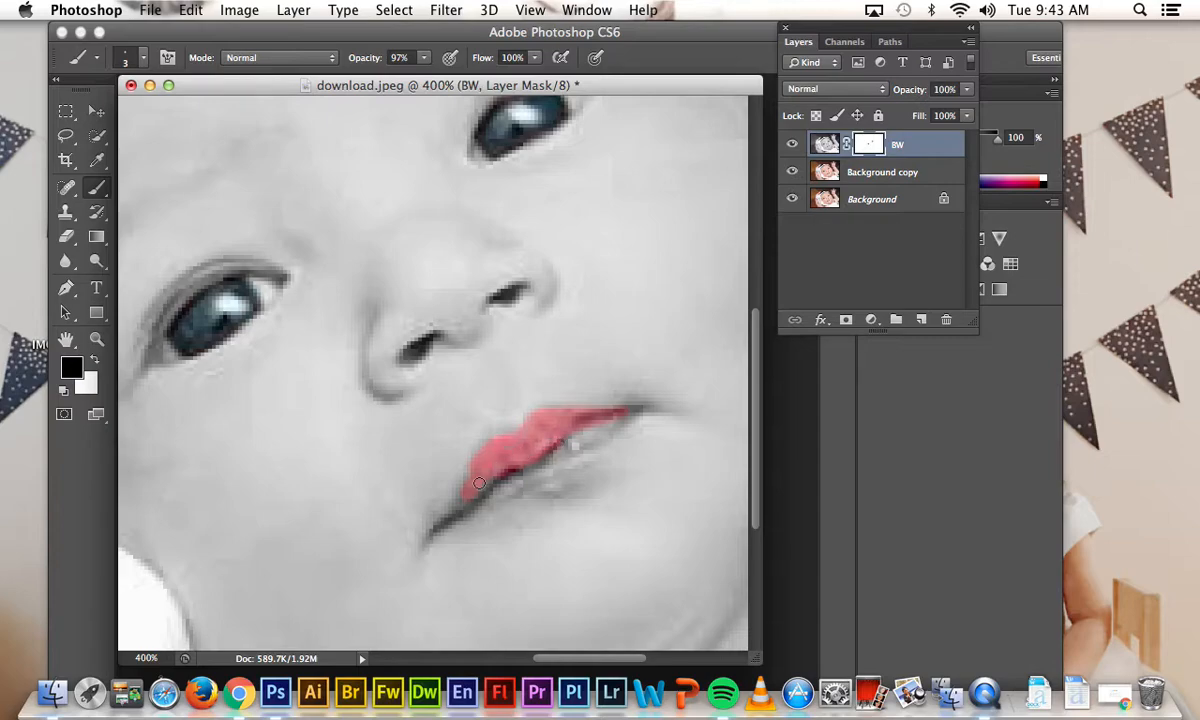
mouse_move(469, 491)
left_mouse_down()
mouse_move(428, 535)
mouse_move(547, 477)
mouse_move(598, 392)
mouse_move(560, 402)
mouse_move(549, 451)
mouse_move(522, 428)
mouse_move(475, 452)
mouse_move(543, 471)
left_mouse_up()
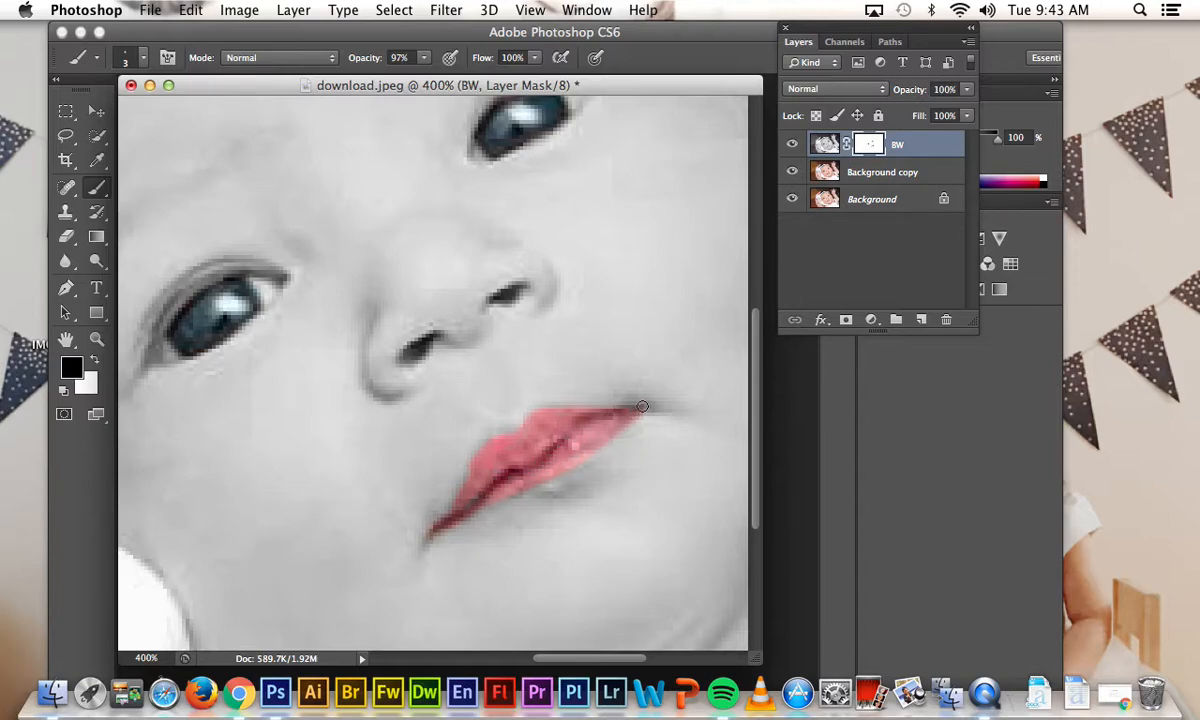
key("super+minus")
key("super+minus")
key("super+minus")
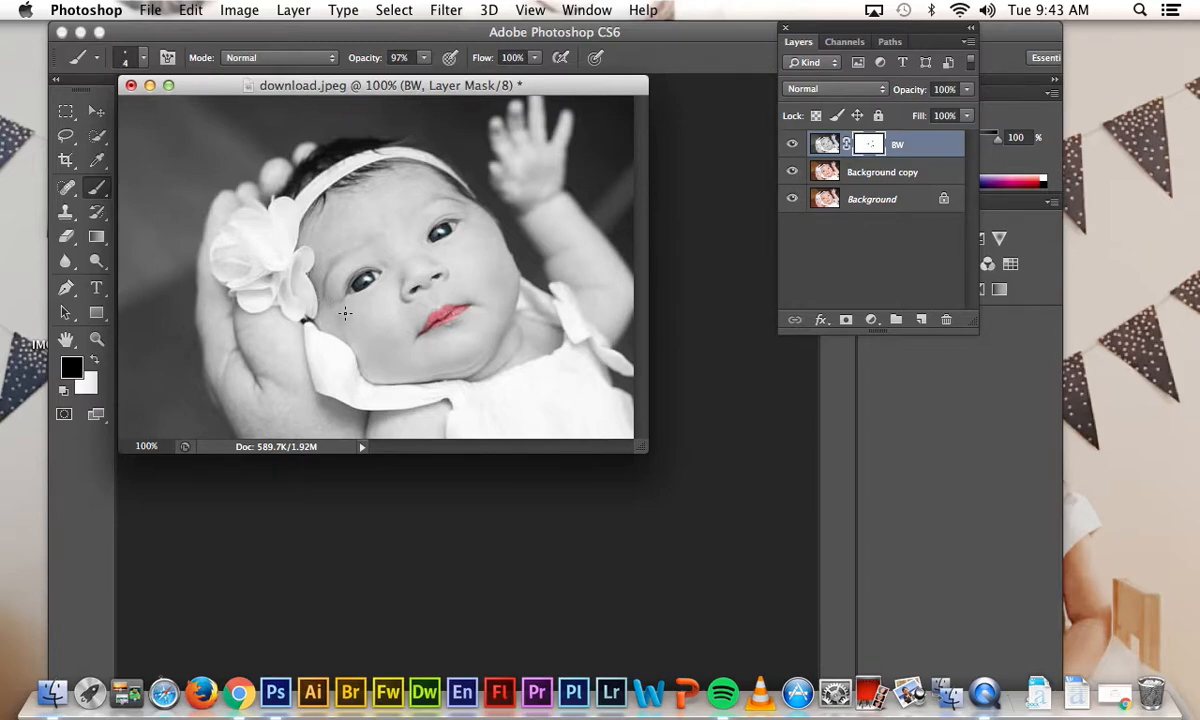
Enlarge the brush to 35 px and paint black on the BW mask over the lips and the skin around them.
key("bracketright")
key("bracketright")
key("bracketright")
key("bracketright")
key("bracketright")
key("bracketright")
key("bracketleft")
key("bracketleft")
key("bracketright")
key("bracketright")
key("bracketright")
mouse_move(453, 300)
left_mouse_down()
mouse_move(425, 287)
mouse_move(447, 312)
mouse_move(397, 297)
mouse_move(465, 285)
mouse_move(378, 323)
mouse_move(372, 340)
left_mouse_up()
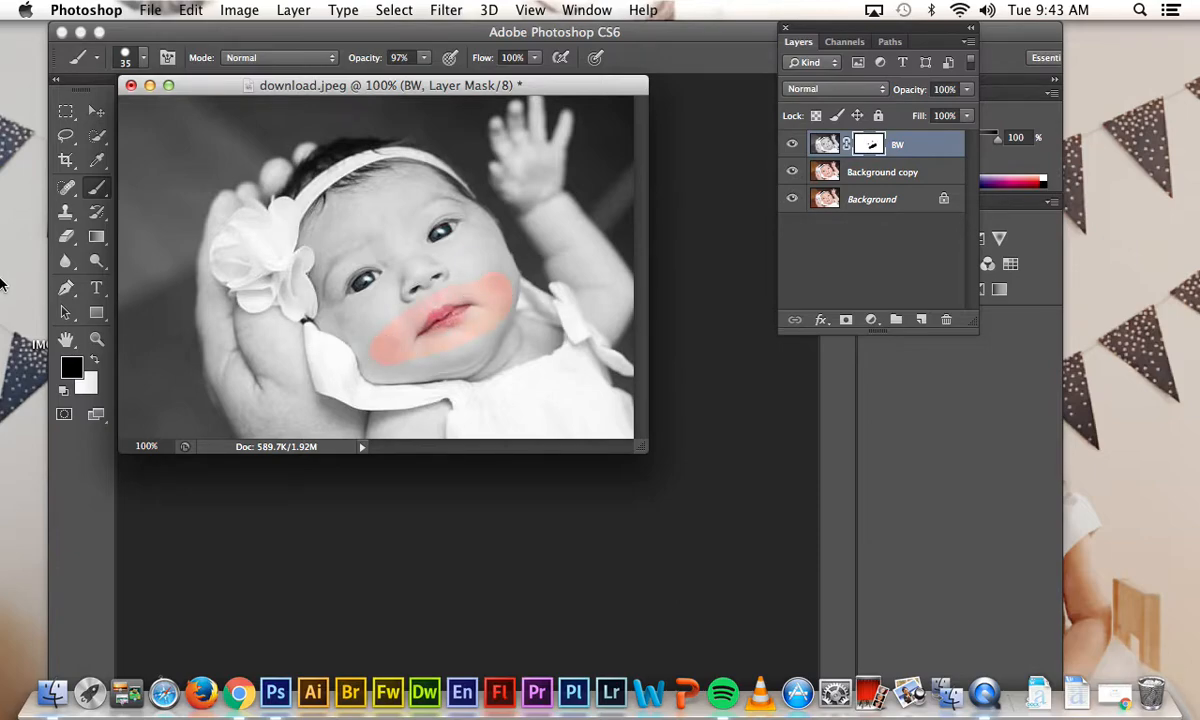
left_click_drag(509, 282, 492, 311)
Paint white on the BW mask over the lips and surrounding skin to return the whole mouth area to black and white.
left_click(792, 146)
left_click(792, 146)
left_click(94, 358)
mouse_move(535, 313)
left_mouse_down()
mouse_move(530, 283)
mouse_move(458, 336)
mouse_move(499, 279)
mouse_move(454, 319)
mouse_move(407, 316)
mouse_move(452, 285)
mouse_move(411, 339)
mouse_move(376, 346)
mouse_move(507, 302)
mouse_move(423, 337)
mouse_move(398, 318)
left_mouse_up()
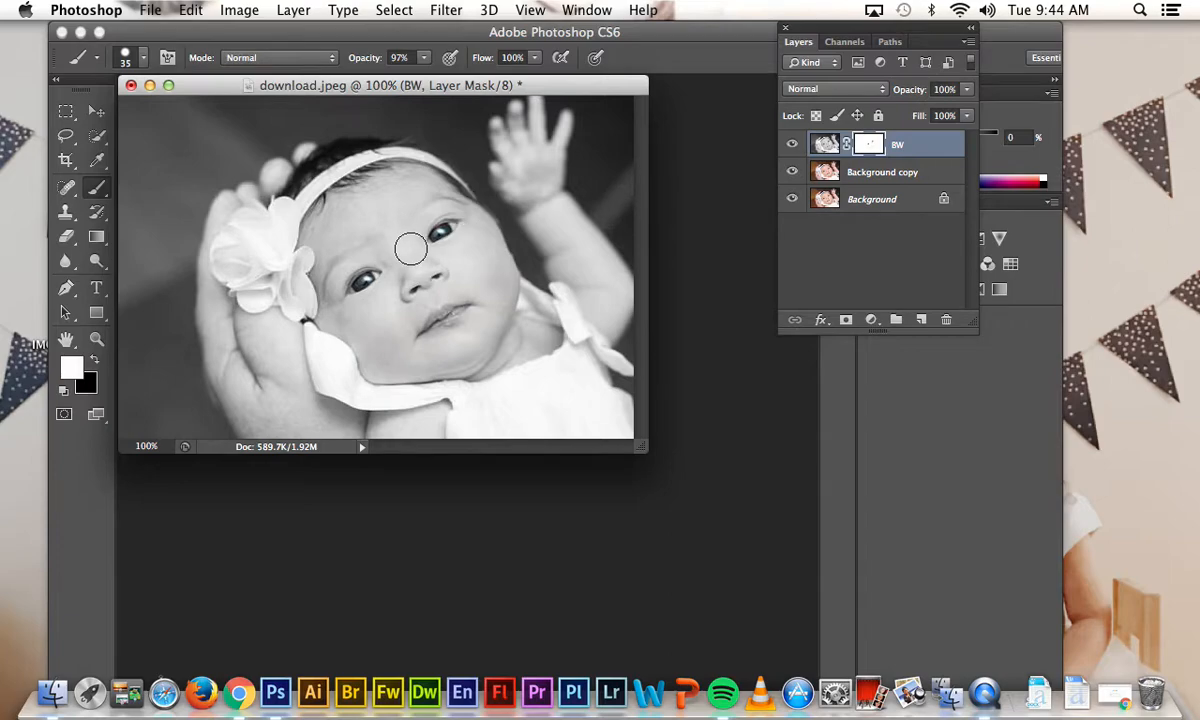
Open a Hue/Saturation adjustment on the Background copy layer, raise the saturation to +79 and compare the image with and without the preview.
left_click(884, 177)
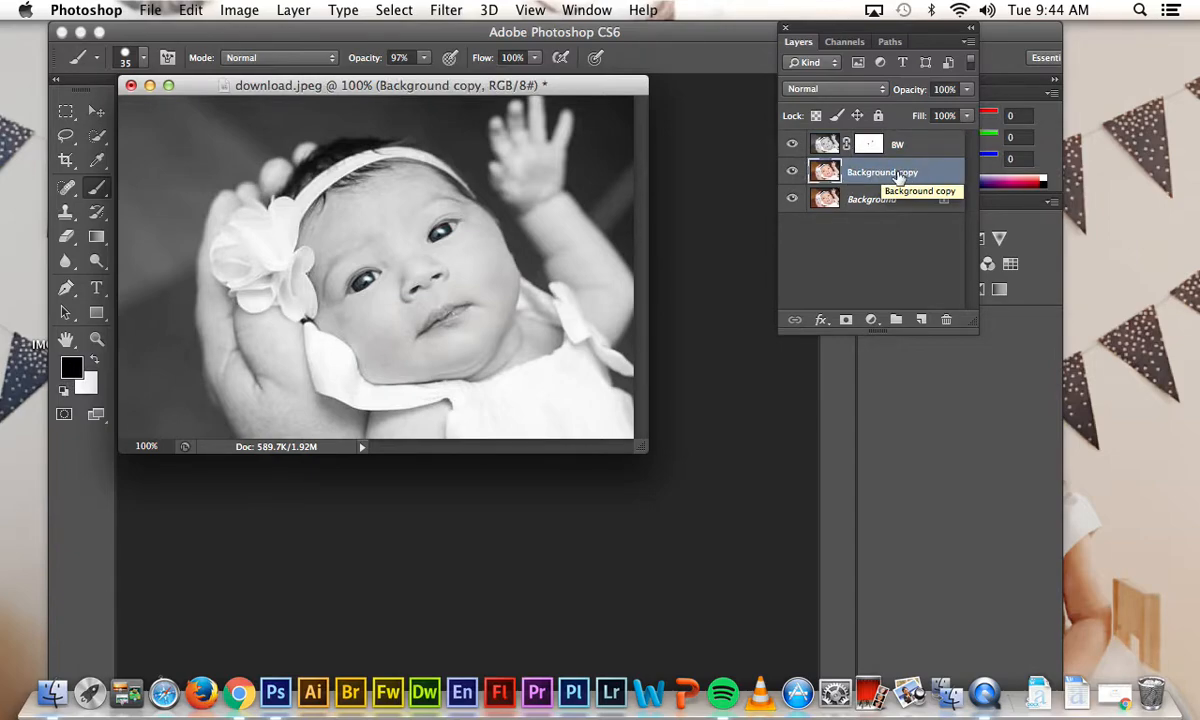
left_click(239, 12)
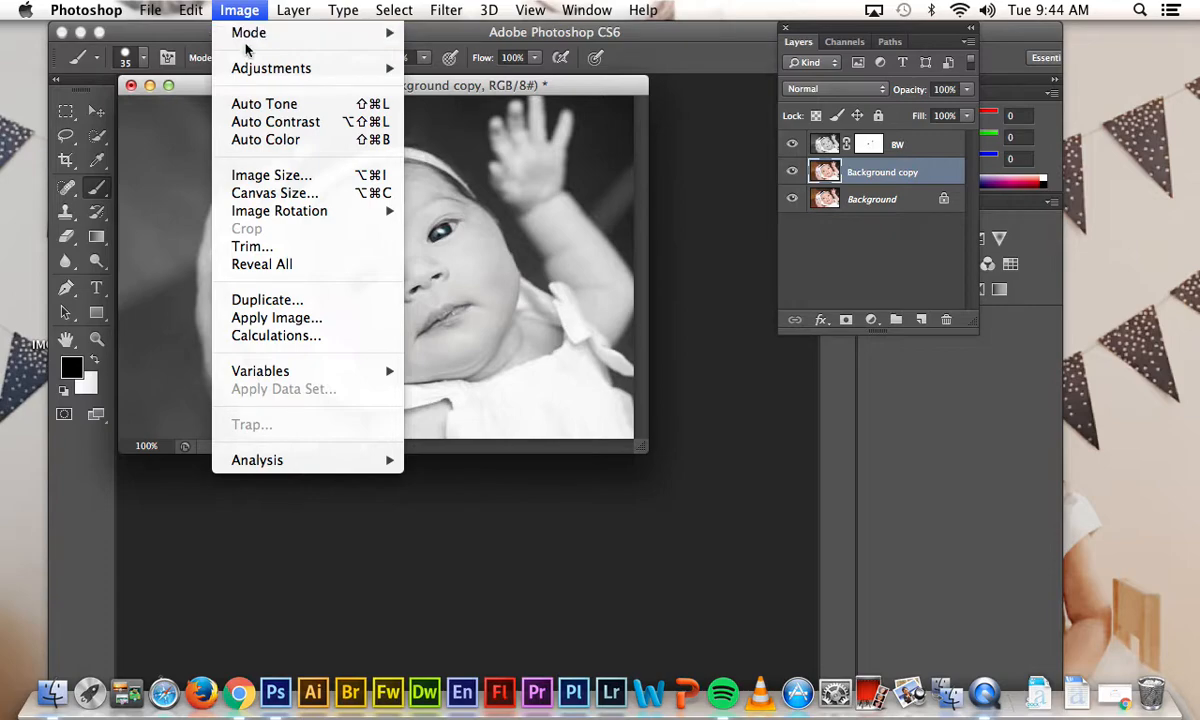
mouse_move(237, 68)
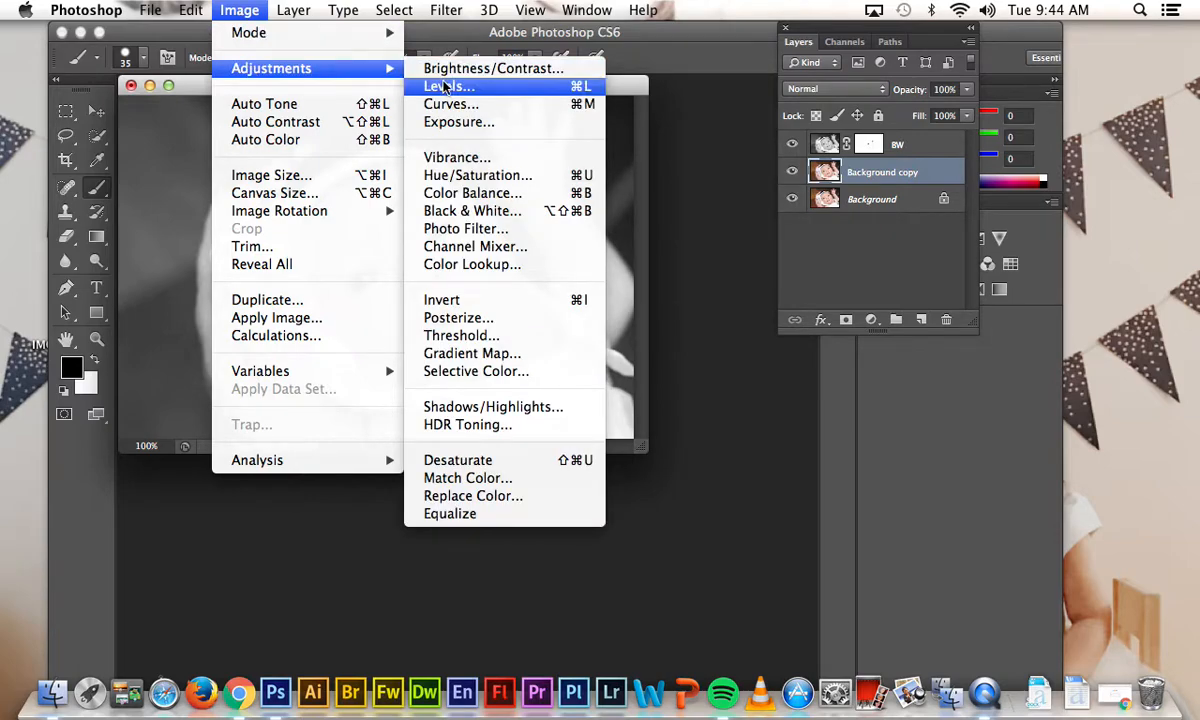
left_click(468, 176)
left_click_drag(548, 152, 701, 345)
left_click_drag(700, 527, 774, 540)
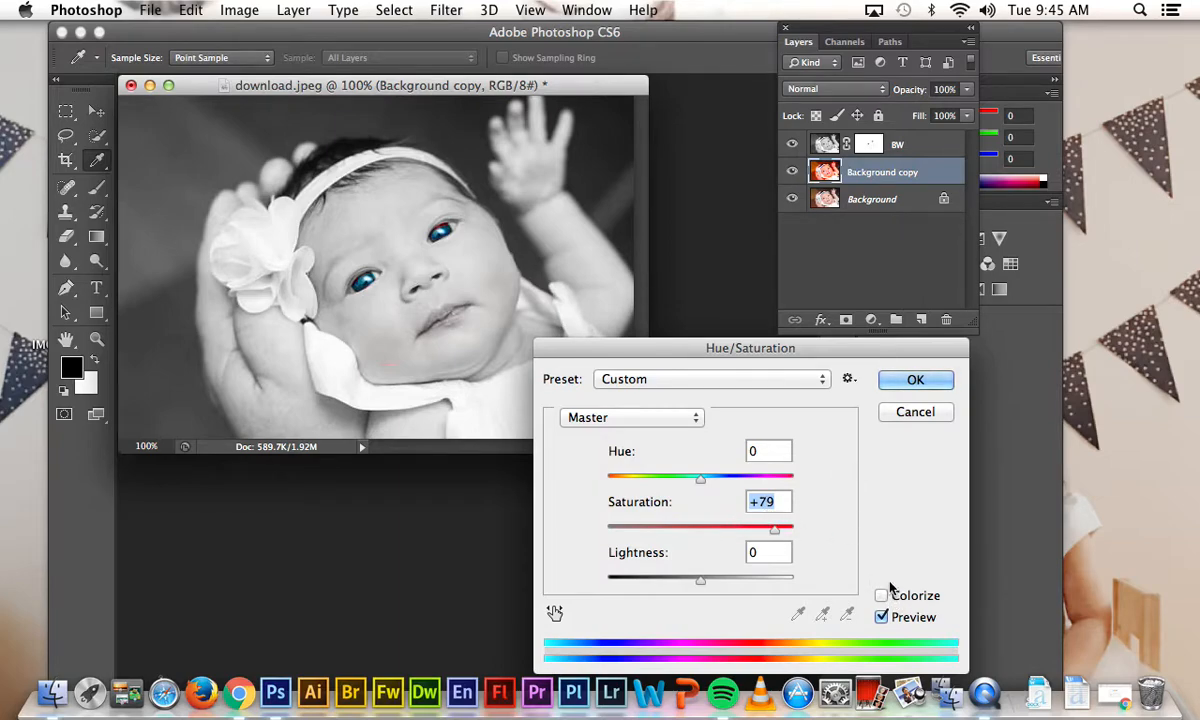
left_click(881, 617)
left_click(882, 618)
Try shifting the eye colour with a hue of +11 and a saturation of +31.
mouse_move(700, 478)
left_mouse_down()
mouse_move(656, 482)
mouse_move(718, 483)
mouse_move(705, 482)
left_mouse_up()
left_click_drag(776, 529, 716, 530)
left_click_drag(708, 484, 711, 483)
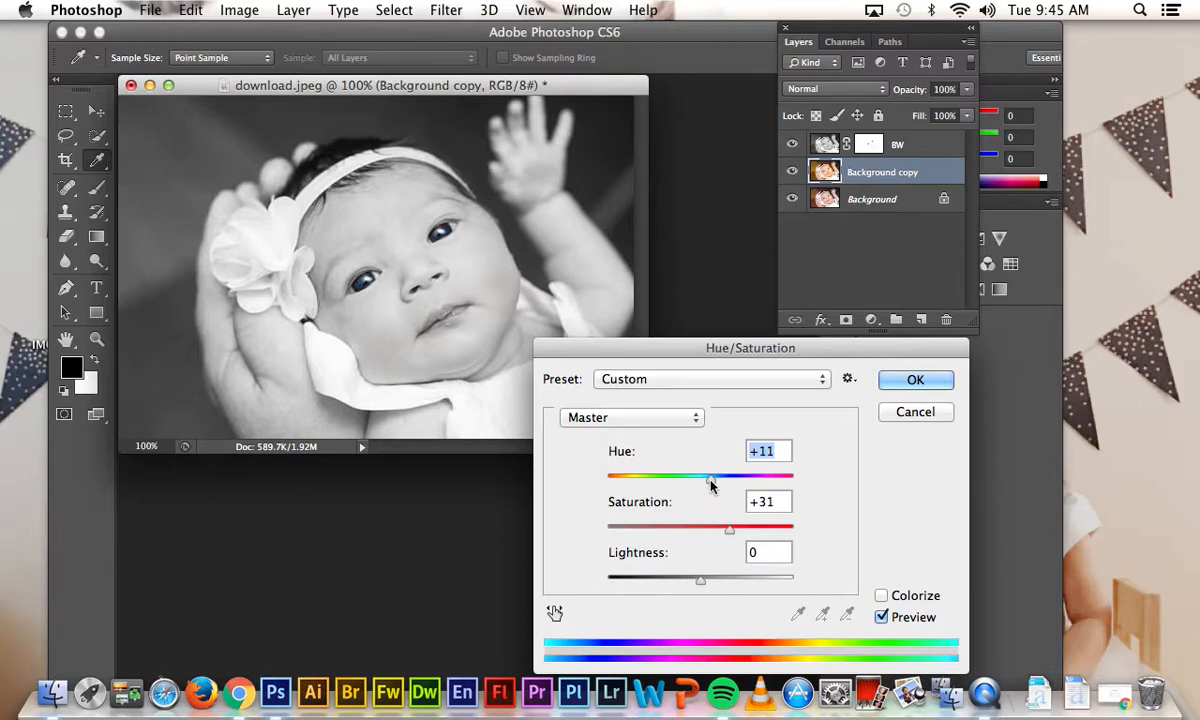
Set the hue back to 0 and the saturation to +71, and apply the Hue/Saturation adjustment.
mouse_move(711, 483)
left_mouse_down()
mouse_move(722, 484)
mouse_move(700, 483)
left_mouse_up()
left_click_drag(729, 532, 717, 536)
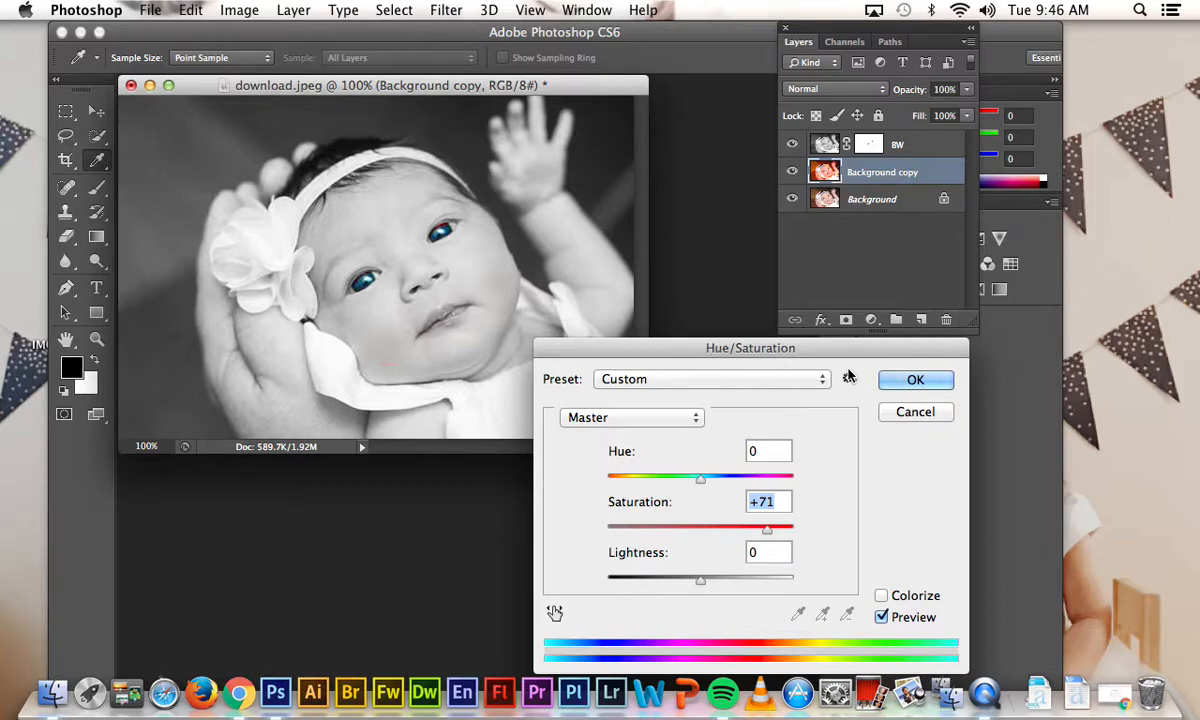
left_click(898, 385)
Paint white on the BW mask with a 3 px brush along the edge of the eye nearer the raised hand to remove the reddish colour spill.
key("b")
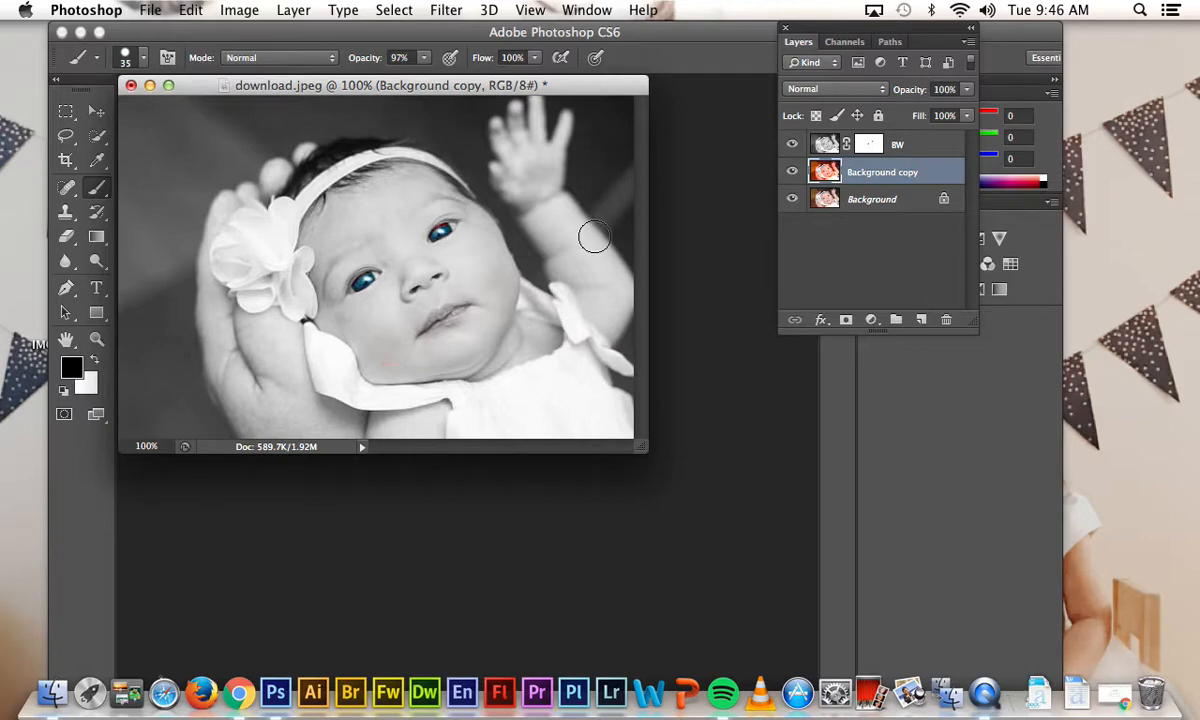
key("super+equal")
key("super+equal")
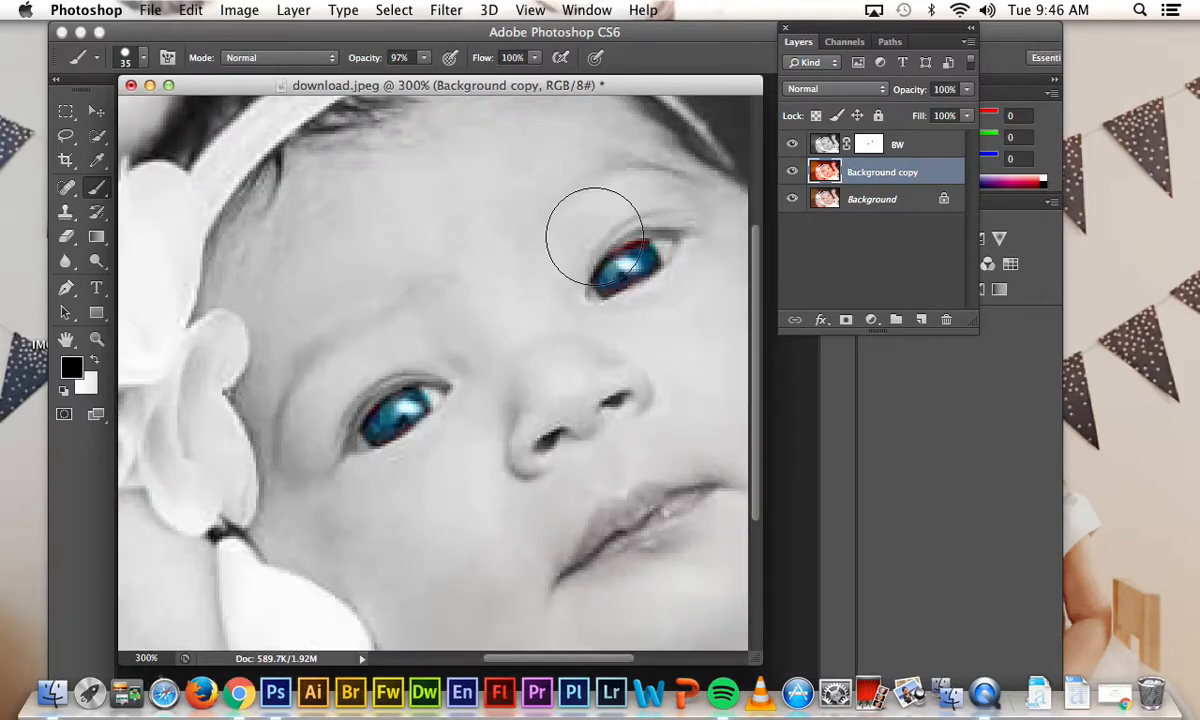
left_click(868, 144)
key("x")
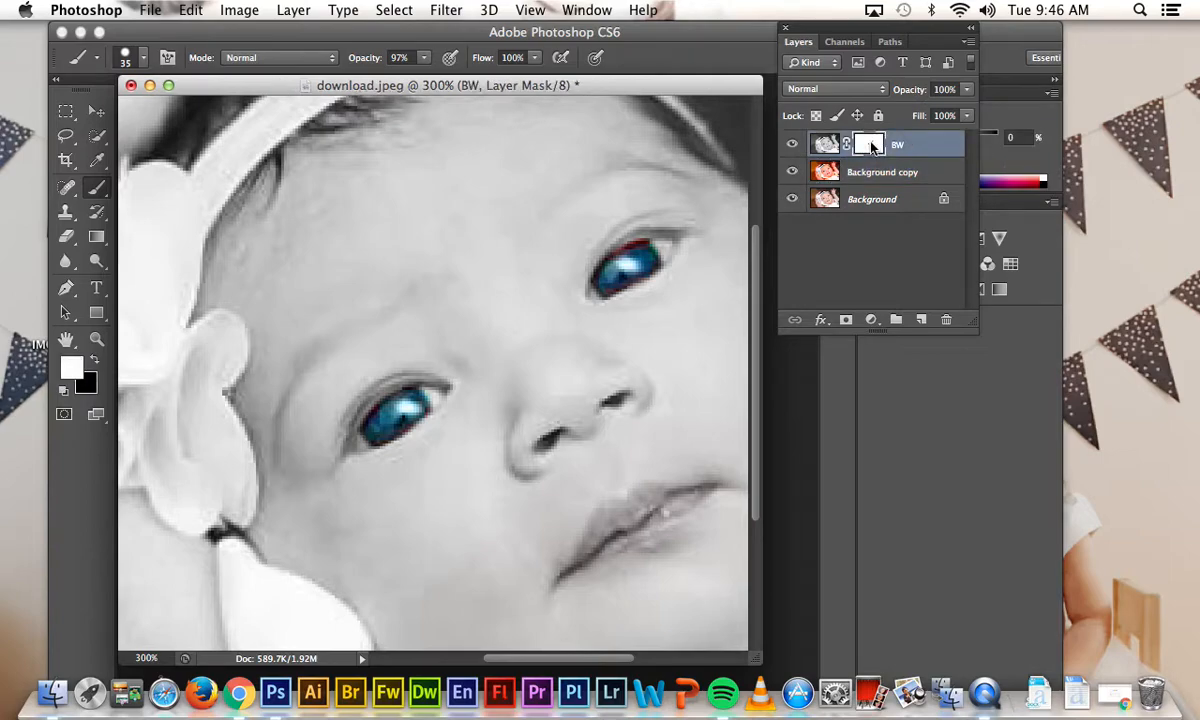
key("bracketleft")
key("bracketleft")
key("bracketleft")
key("bracketleft")
key("bracketleft")
key("bracketleft")
key("bracketleft")
key("bracketleft")
key("bracketleft")
key("bracketleft")
mouse_move(650, 238)
left_mouse_down()
mouse_move(613, 252)
mouse_move(654, 239)
mouse_move(586, 277)
left_mouse_up()
key("super+1")
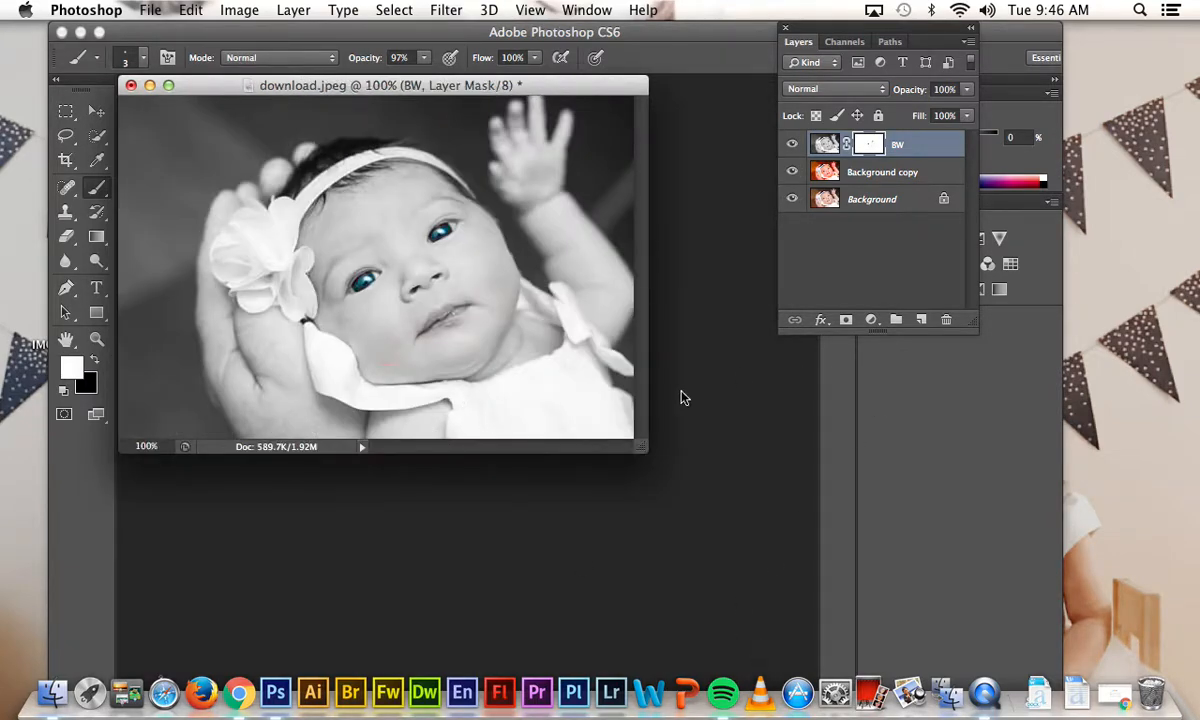
key("super+Tab")
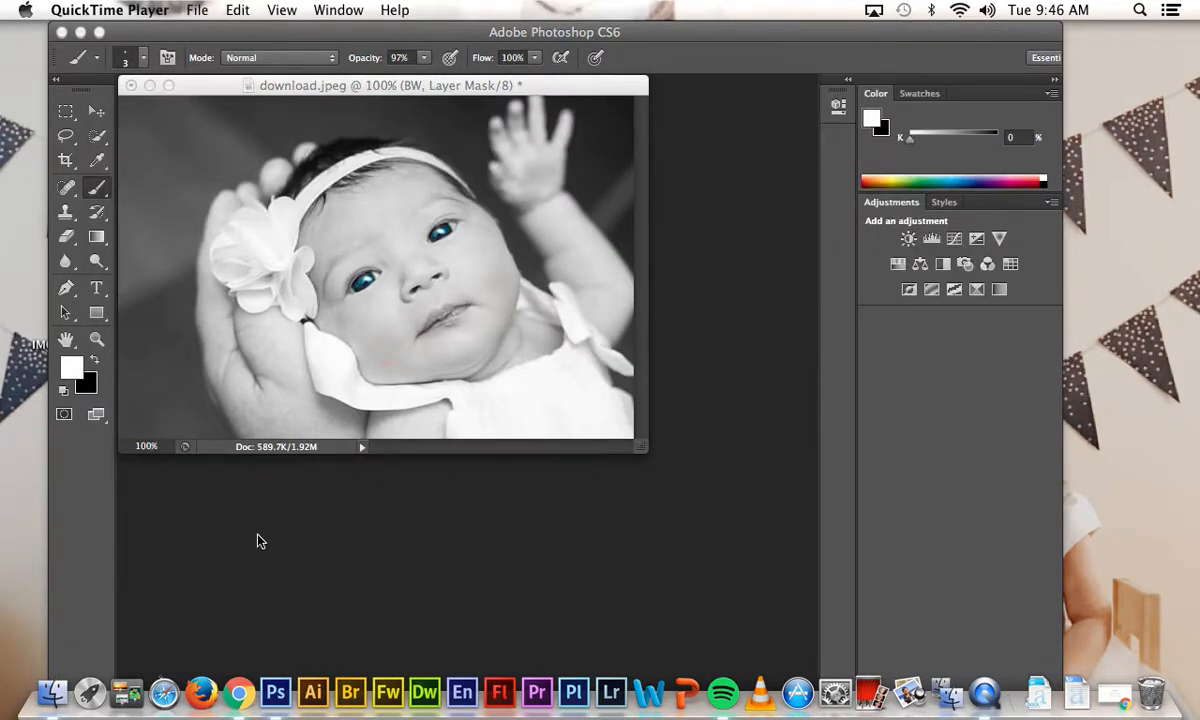